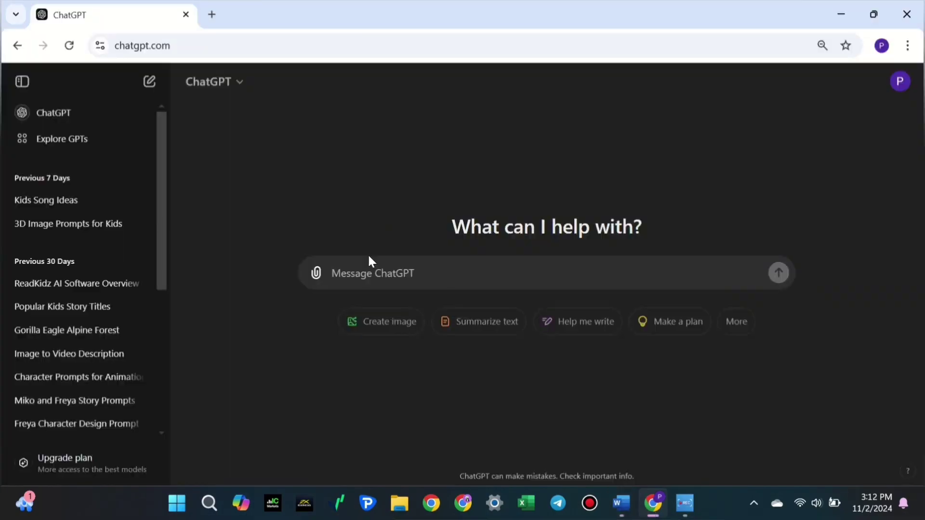
Ask ChatGPT for ten similar prompts featuring different cute baby animals on a human fingertip, using the example description, and read through the reply
left_click(418, 169)
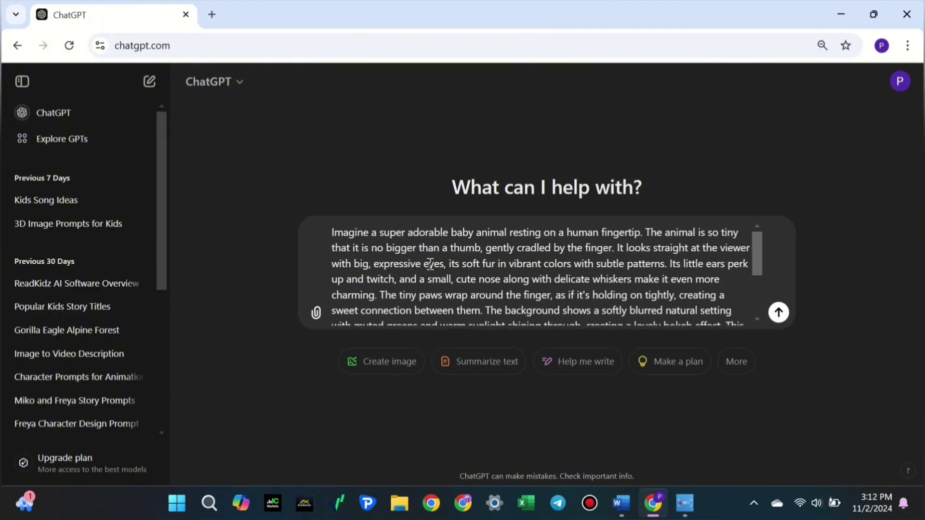
scroll(426, 266, "down", 3)
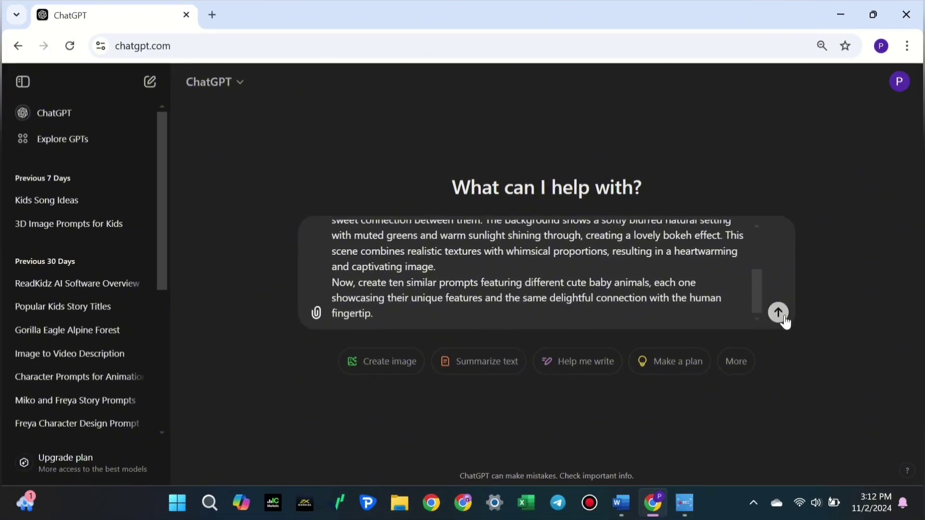
left_click(773, 314)
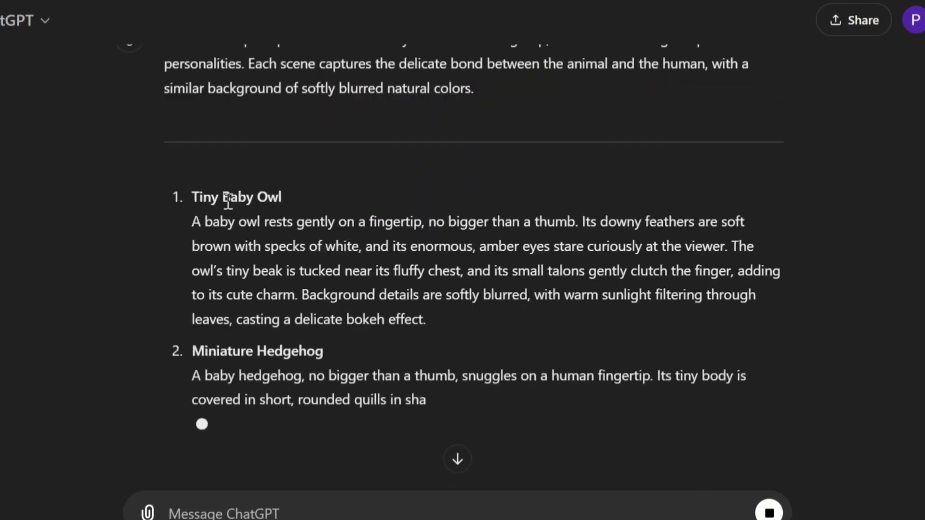
scroll(228, 202, "down", 6)
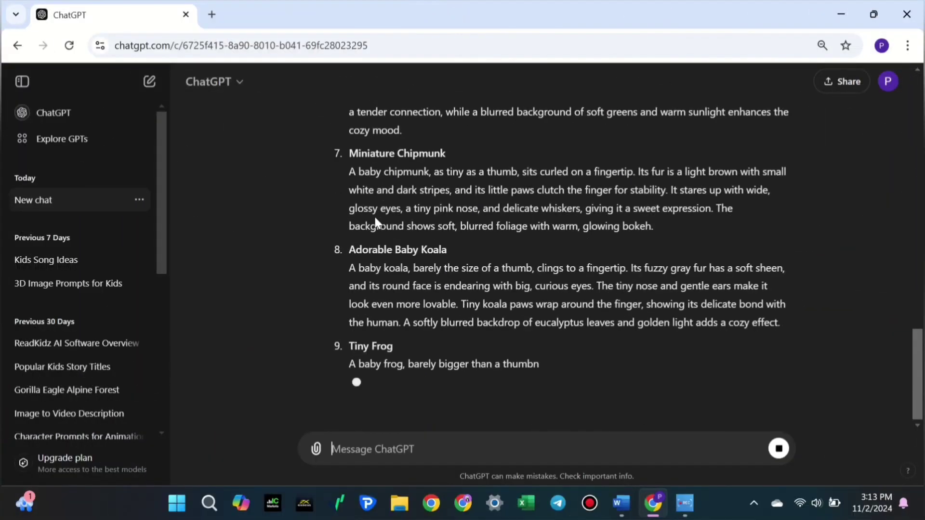
scroll(276, 208, "up", 10)
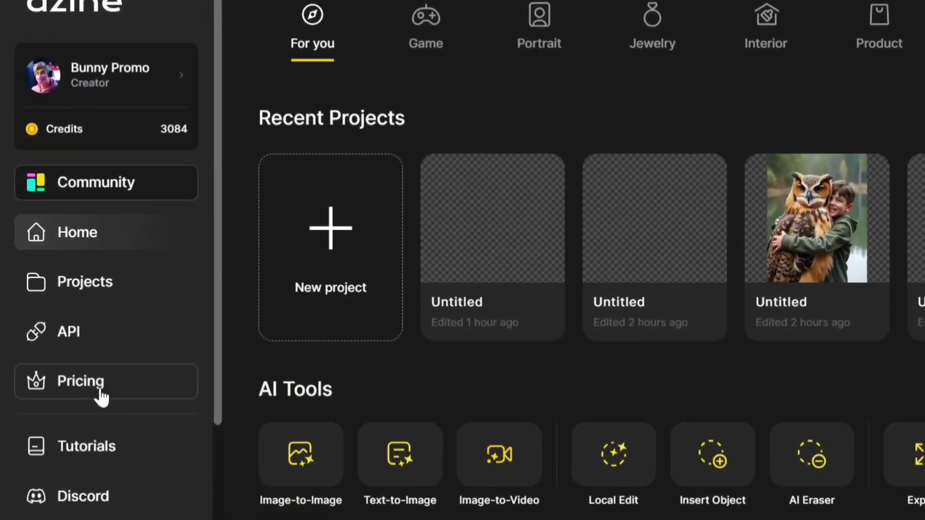
Open Dzine's pricing page and examine the plans' prices, credits and features, including commercial use in the Beginner plan
left_click(102, 396)
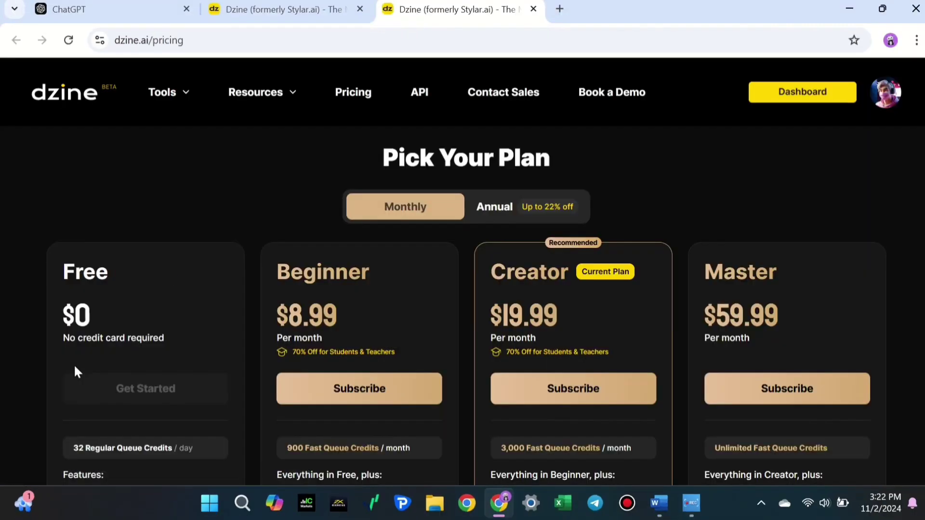
scroll(112, 342, "down", 2)
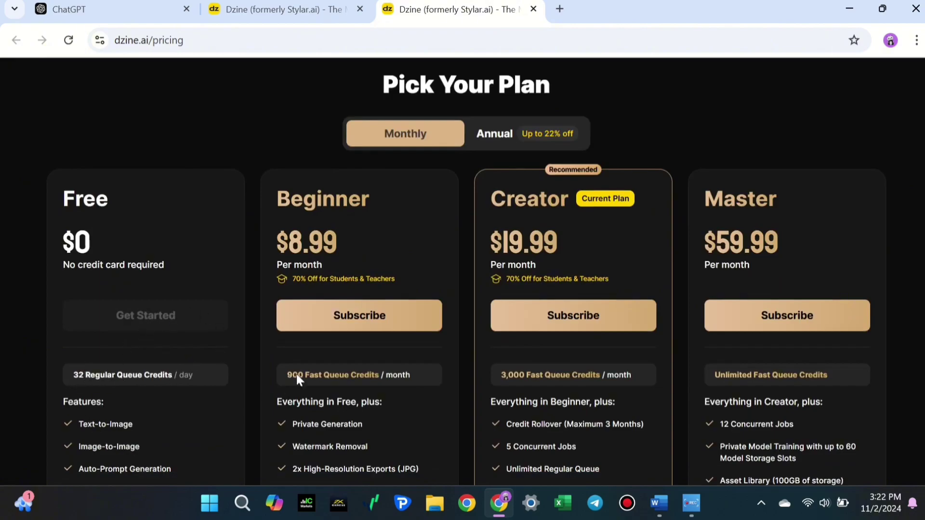
scroll(415, 267, "down", 15)
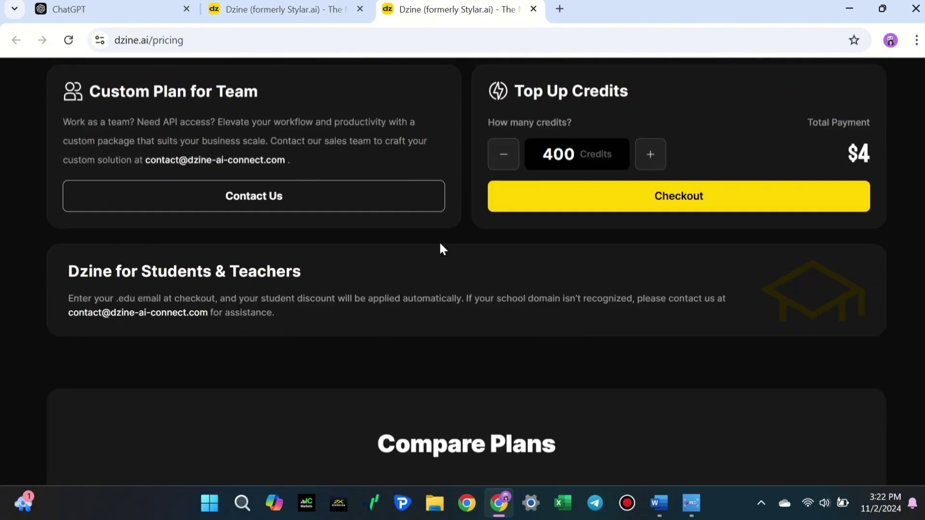
scroll(439, 249, "up", 15)
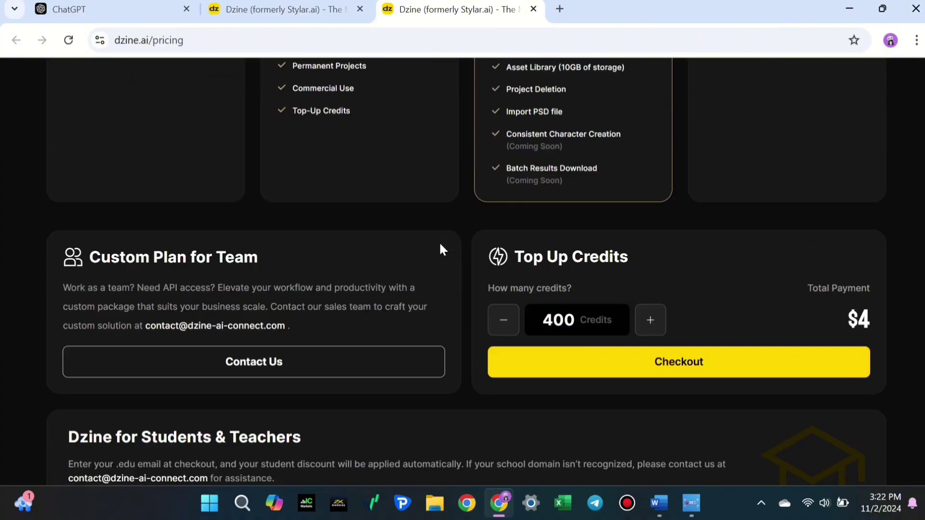
scroll(439, 250, "up", 2)
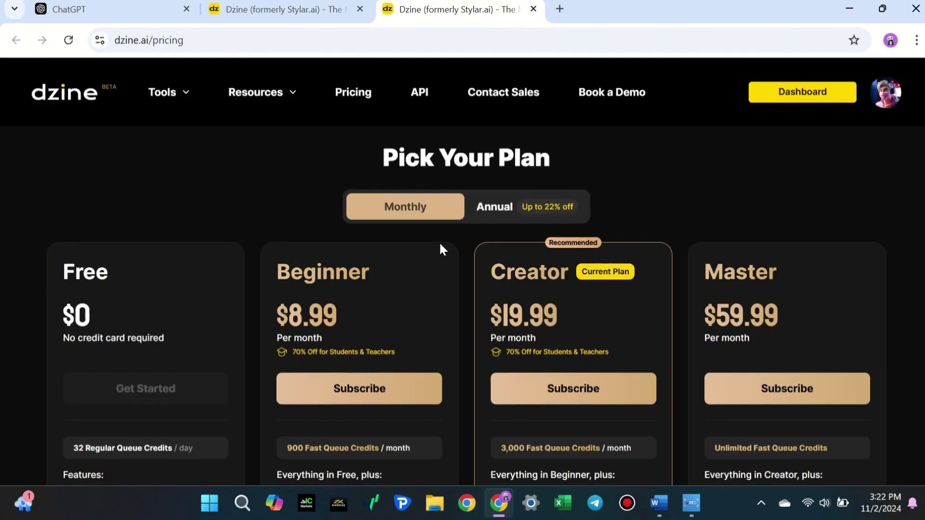
scroll(440, 250, "down", 7)
left_click_drag(288, 357, 296, 357)
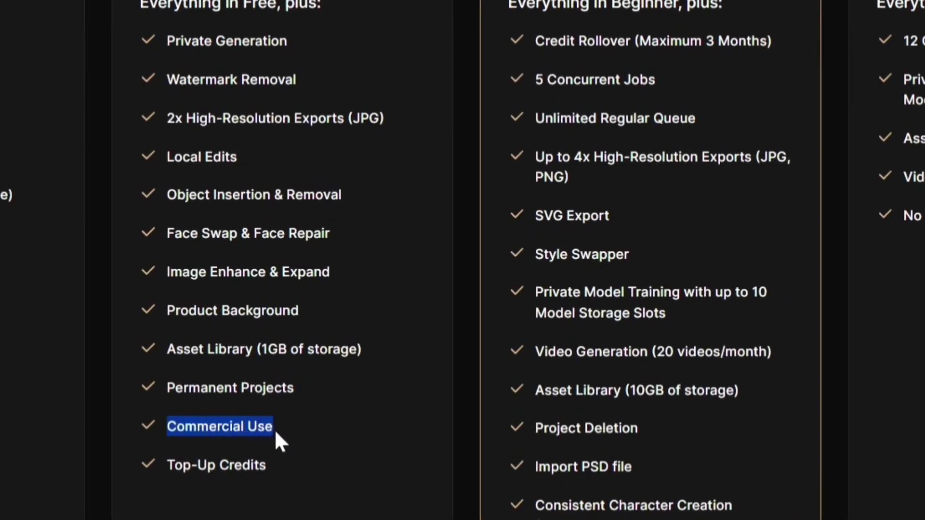
scroll(276, 433, "up", 8)
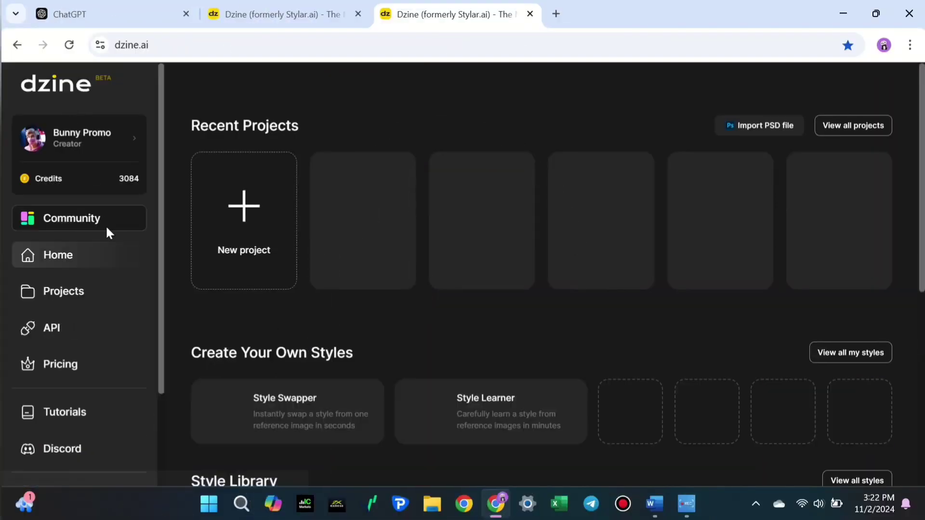
Return to the Dzine home page and look through its AI tools and style library
left_click(340, 24)
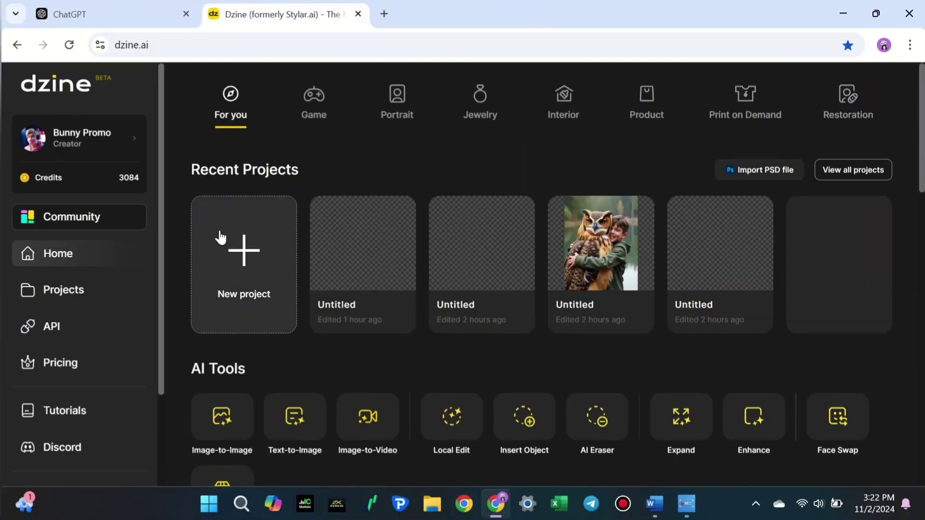
scroll(205, 300, "down", 3)
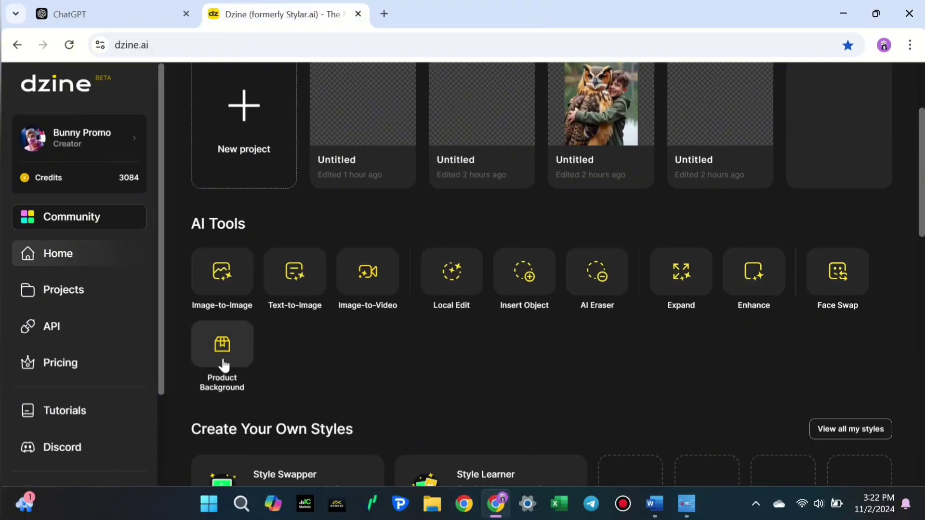
scroll(543, 275, "down", 14)
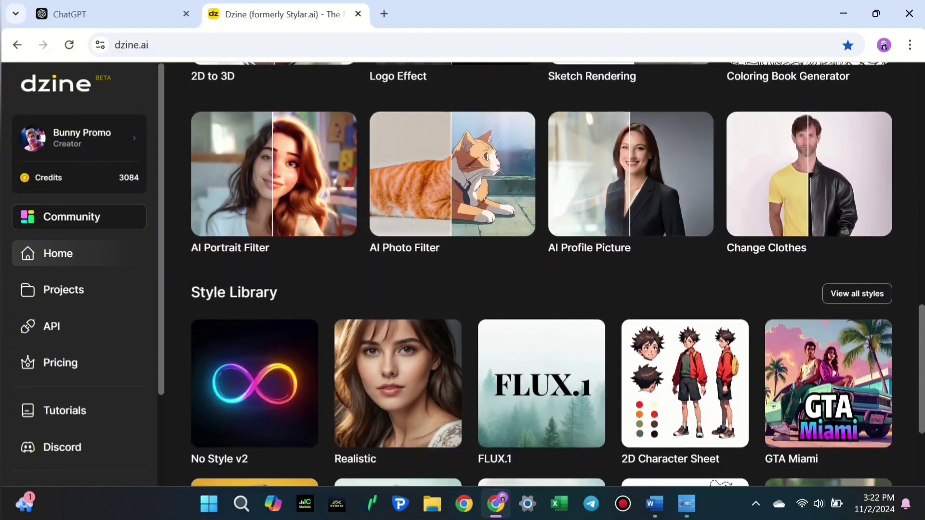
scroll(542, 275, "down", 3)
left_click_drag(920, 453, 911, 114)
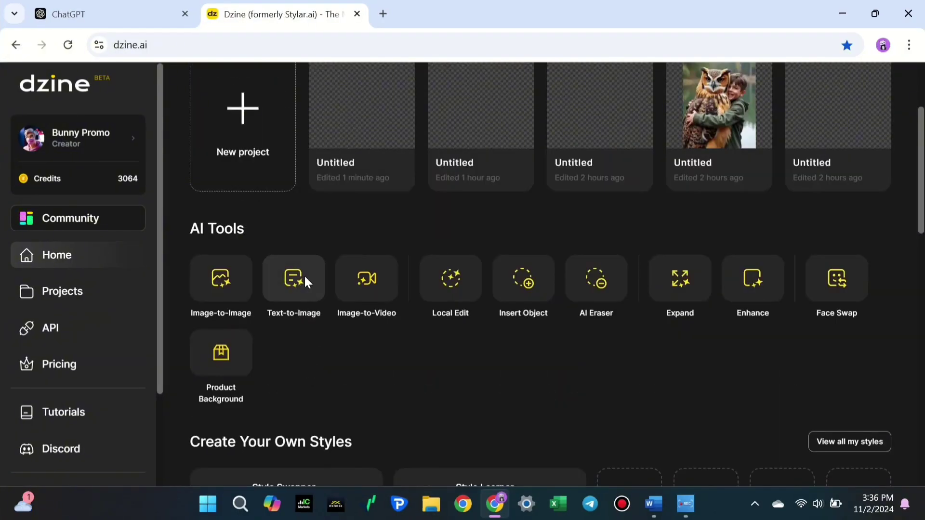
Open the Text-to-Image tool and choose the FLUX.1 style
left_click(306, 283)
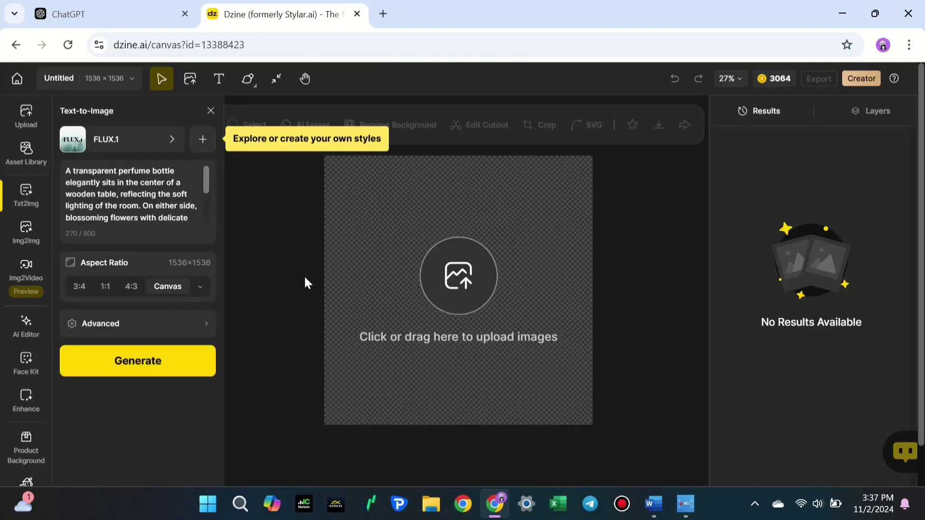
left_click(131, 151)
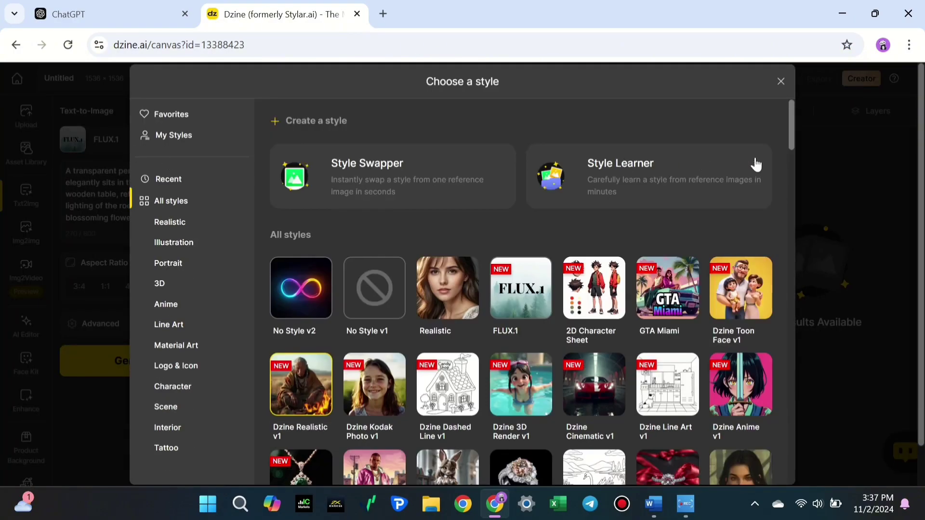
mouse_move(790, 140)
left_mouse_down()
mouse_move(818, 230)
mouse_move(823, 489)
mouse_move(789, 139)
left_mouse_up()
left_click(522, 310)
Copy the Tiny Baby Fox description from ChatGPT and replace the sample Text-to-Image prompt in Dzine with it
left_click(134, 17)
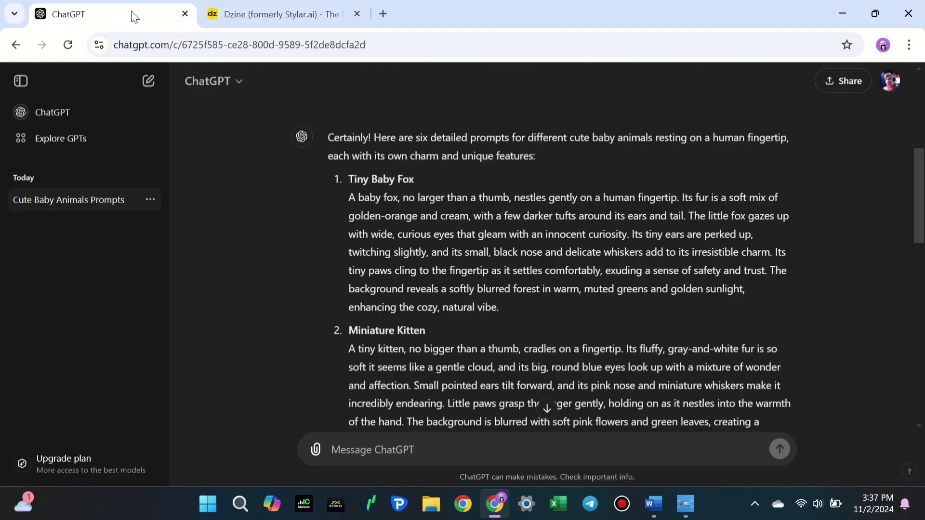
left_click_drag(343, 214, 507, 297)
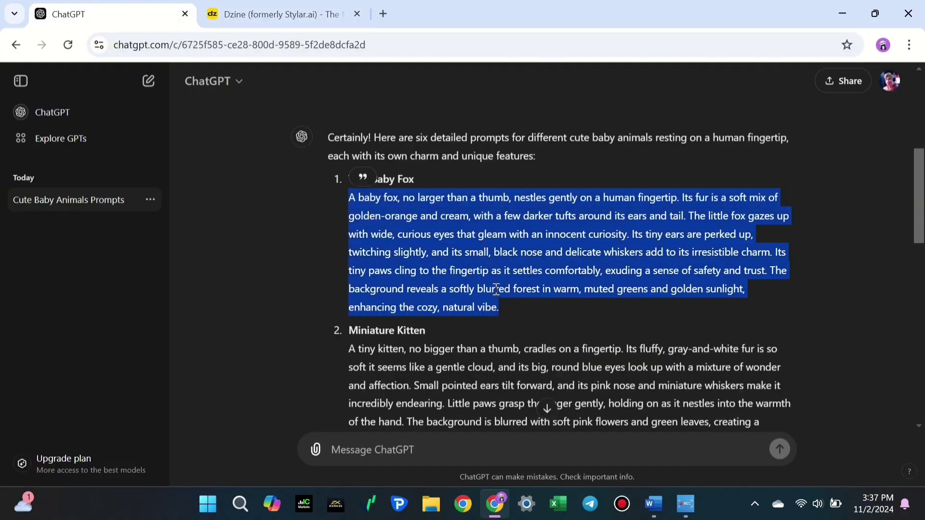
key("ctrl+c")
left_click(279, 14)
left_click(148, 188)
key("ctrl+a")
key("ctrl+v")
scroll(148, 188, "up", 5)
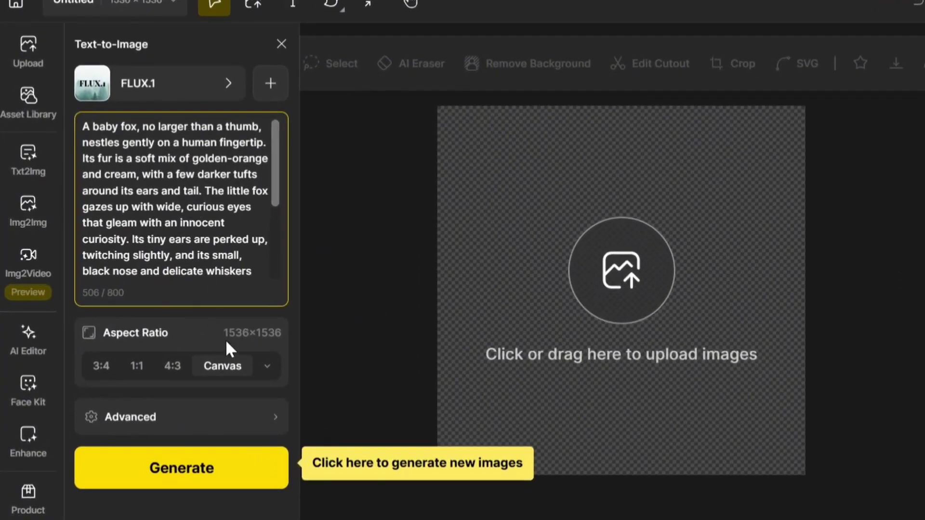
Set the aspect ratio to the TikTok 9:16 preset and generate the fox images
left_click(269, 368)
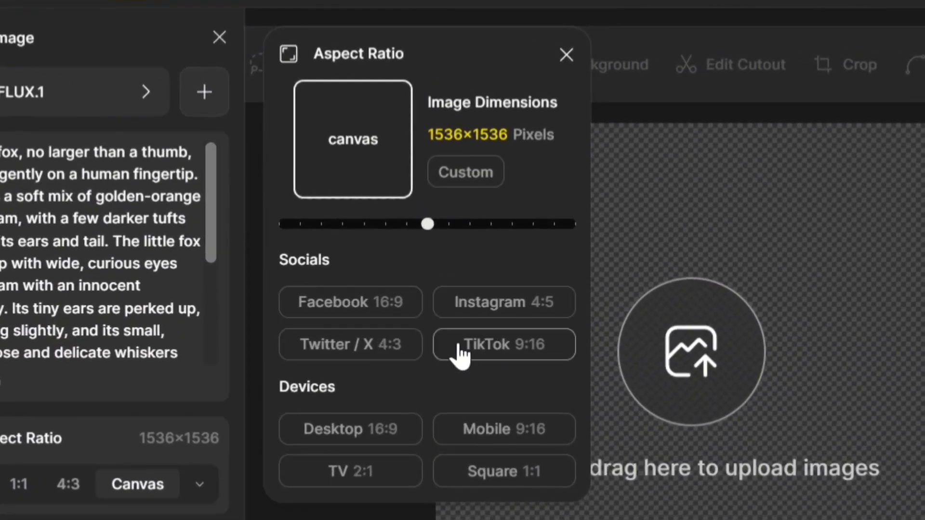
left_click(471, 357)
left_click(565, 57)
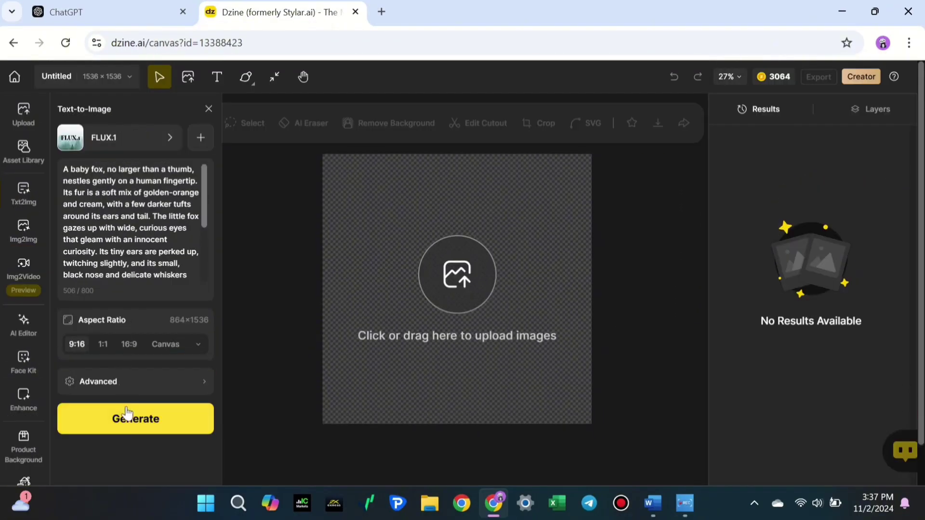
left_click(130, 426)
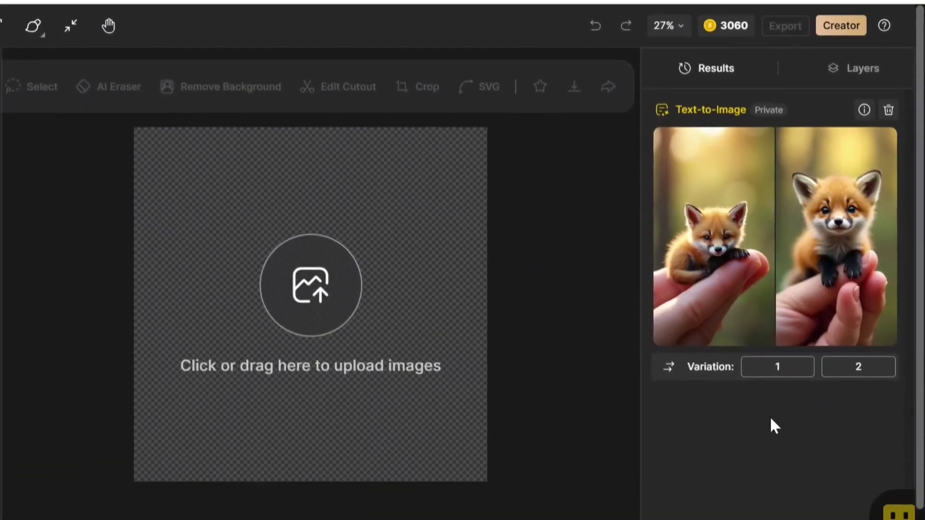
Place the second fox image on the canvas and download it as a PNG at 1x upscale without a watermark
double_click(711, 359)
double_click(921, 275)
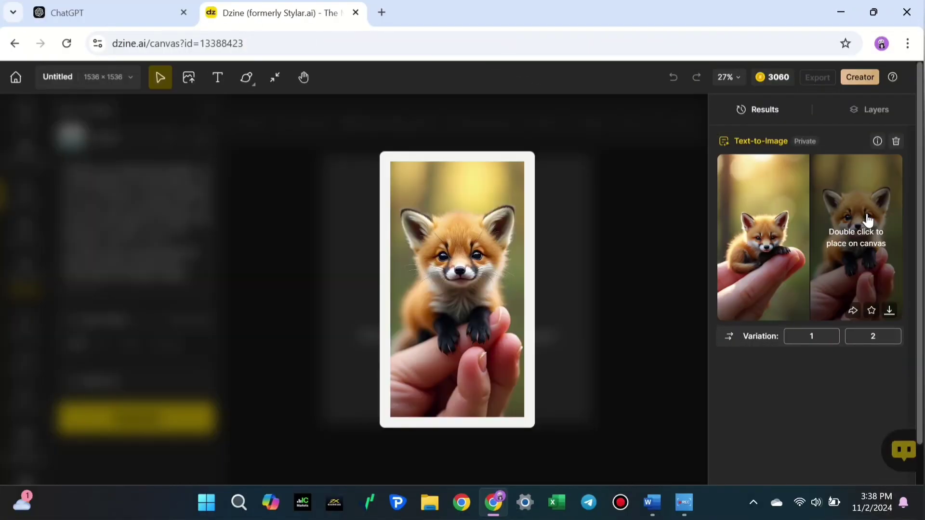
double_click(869, 220)
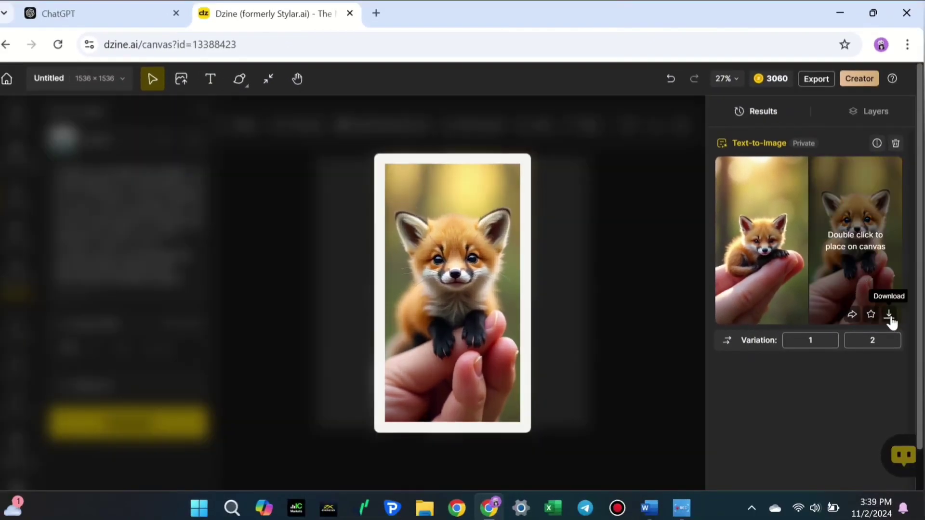
left_click(889, 315)
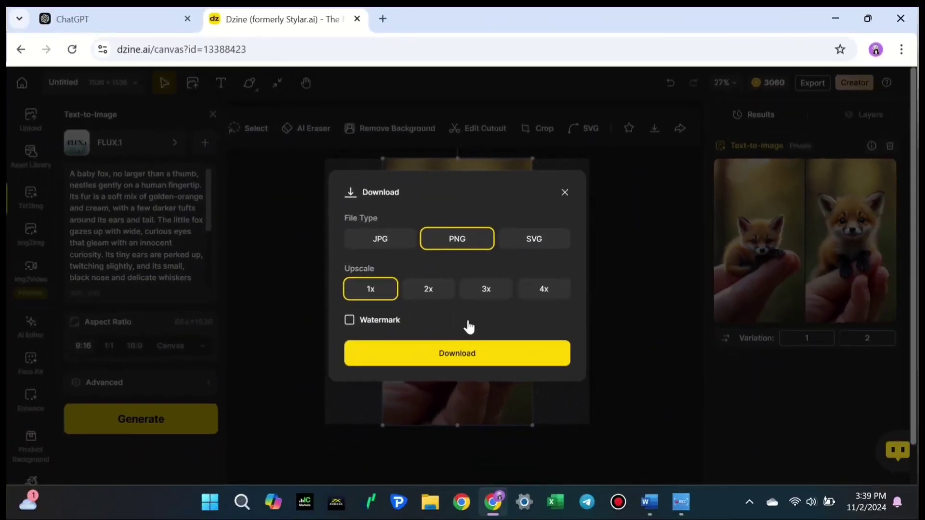
left_click(457, 353)
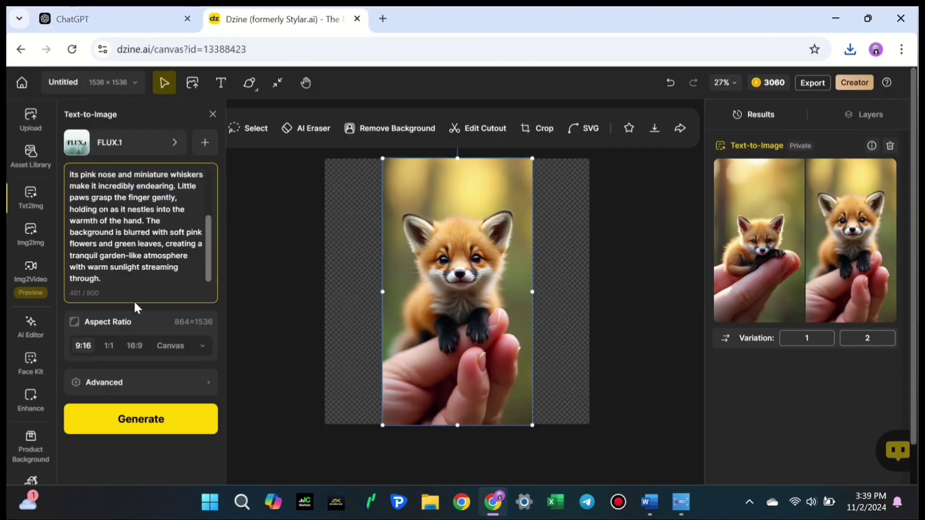
Generate images from the remaining baby animal prompts and review the results from the panda back to the fox
left_click_drag(349, 194, 406, 303)
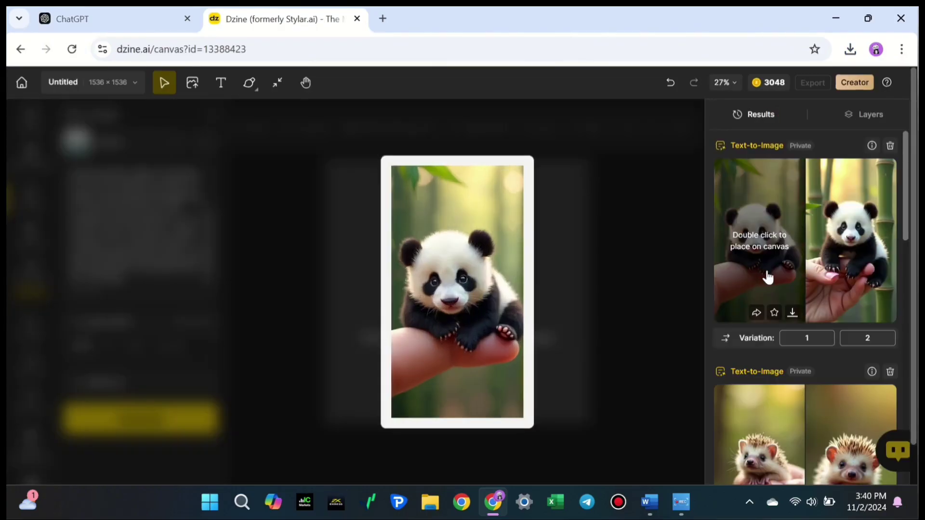
scroll(765, 274, "down", 3)
mouse_move(781, 329)
scroll(781, 333, "down", 3)
scroll(848, 385, "down", 3)
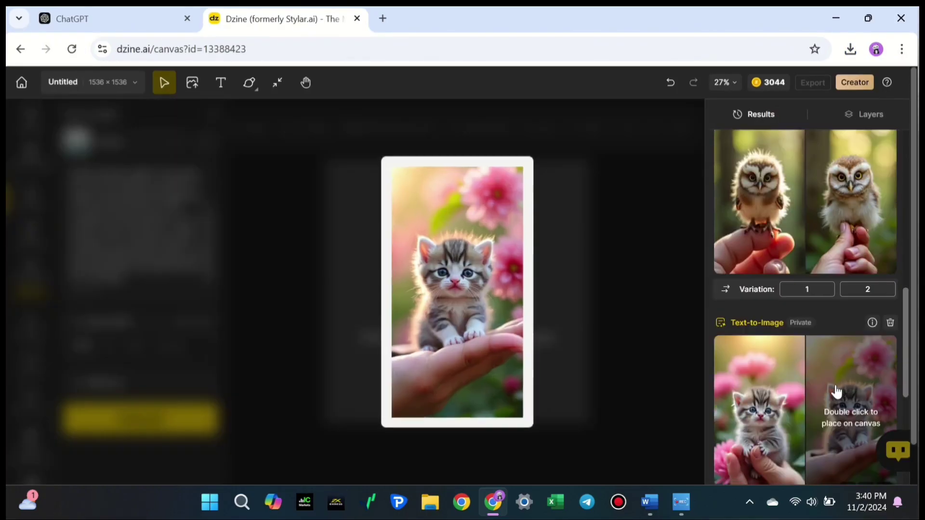
scroll(802, 392, "down", 5)
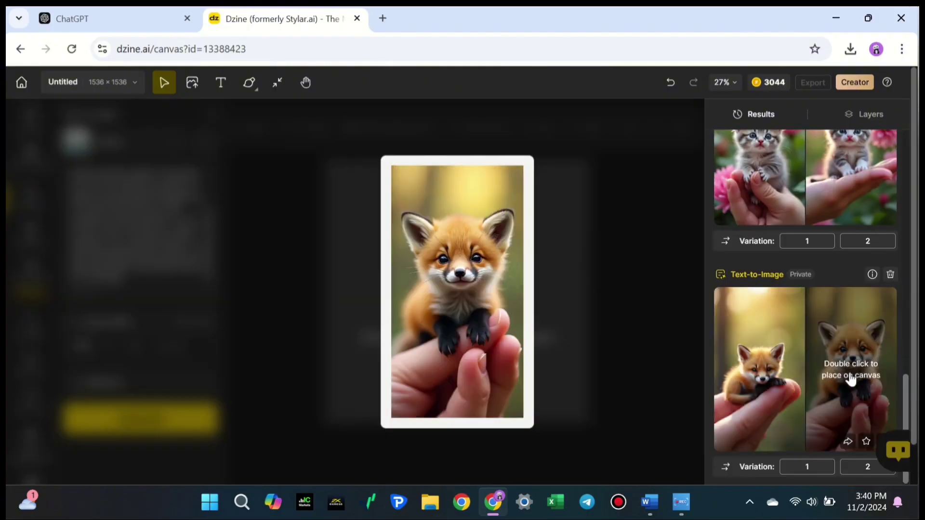
scroll(847, 357, "up", 3)
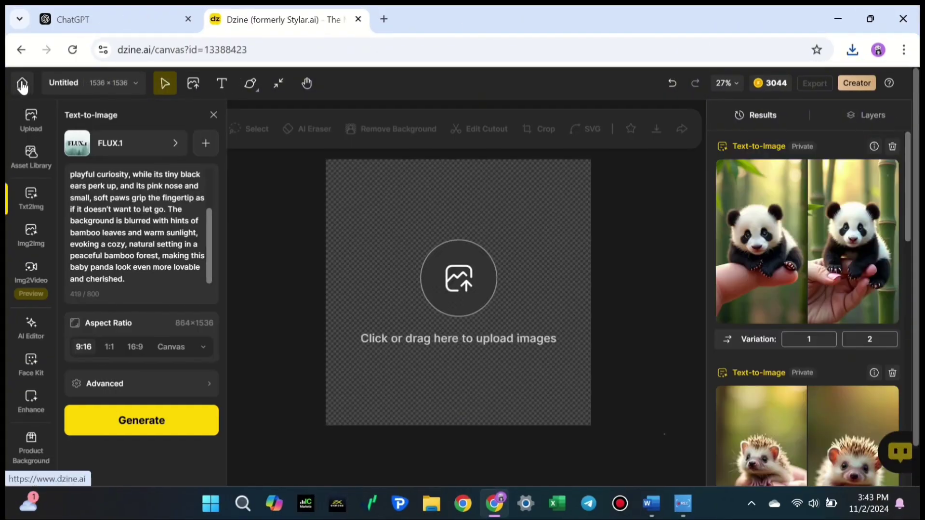
Return to the Dzine home page and open the Image-to-Video tool
left_click(22, 86)
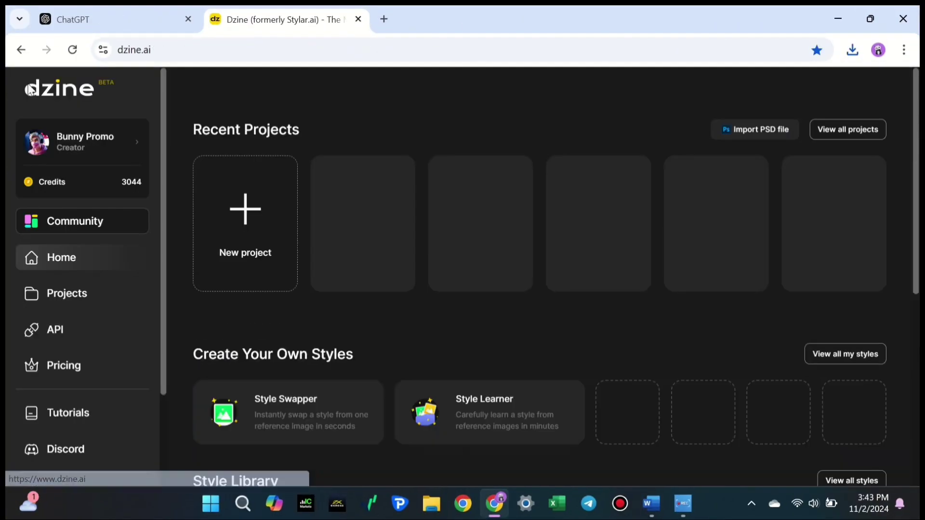
scroll(181, 216, "down", 5)
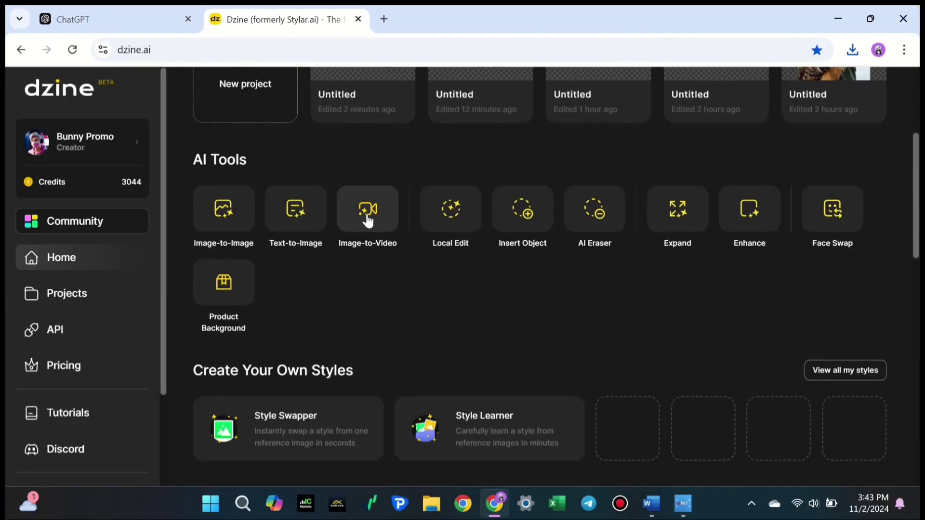
left_click(368, 220)
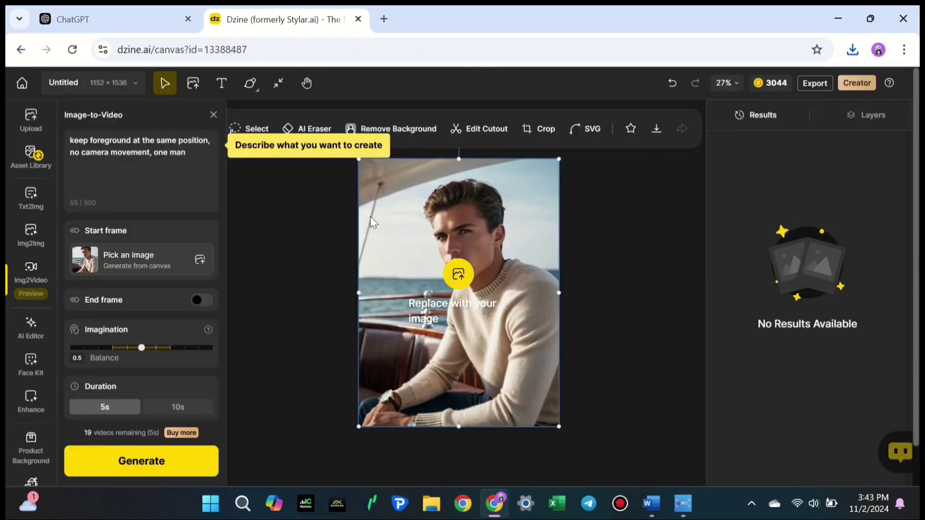
Delete the sample photo from the canvas and replace the video prompt with "Baby animal smiling and falling a sleep"
right_click(400, 220)
left_click(416, 288)
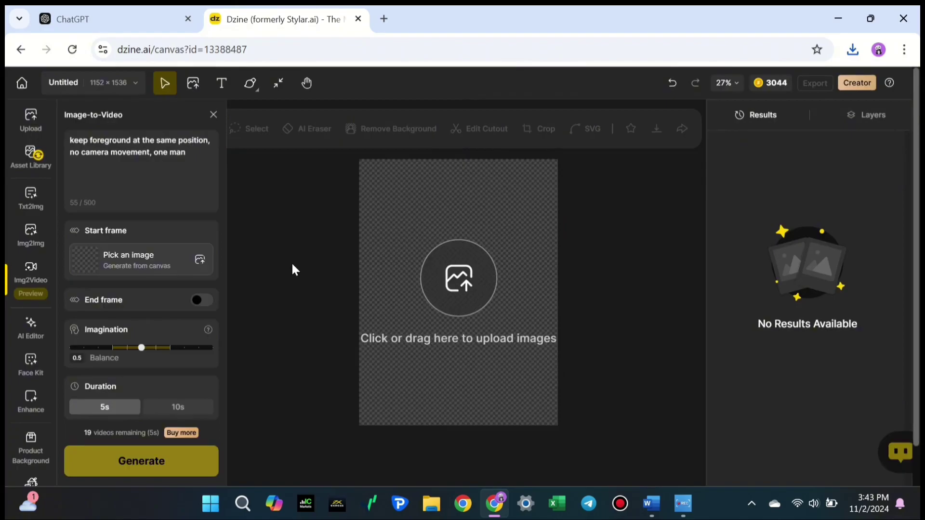
triple_click(68, 145)
type("Bbay animal smil")
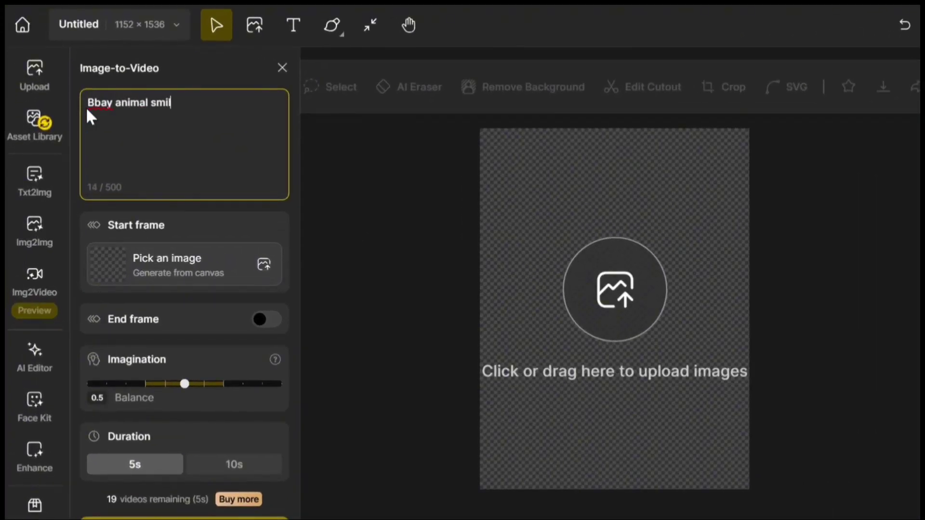
type("ing and falling a sleep")
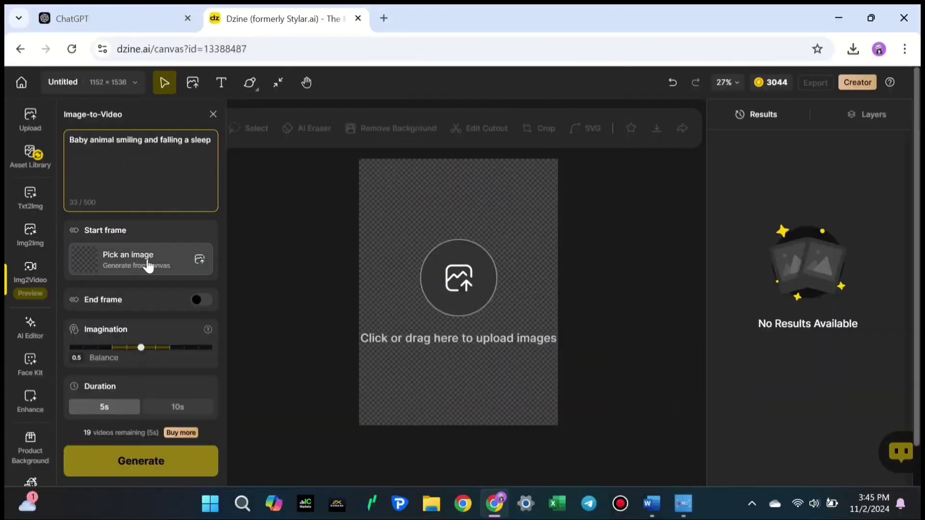
Upload the baby fox image from the Downloads folder as the video's start frame
left_click(148, 265)
left_click(438, 188)
left_click(366, 299)
left_click(543, 458)
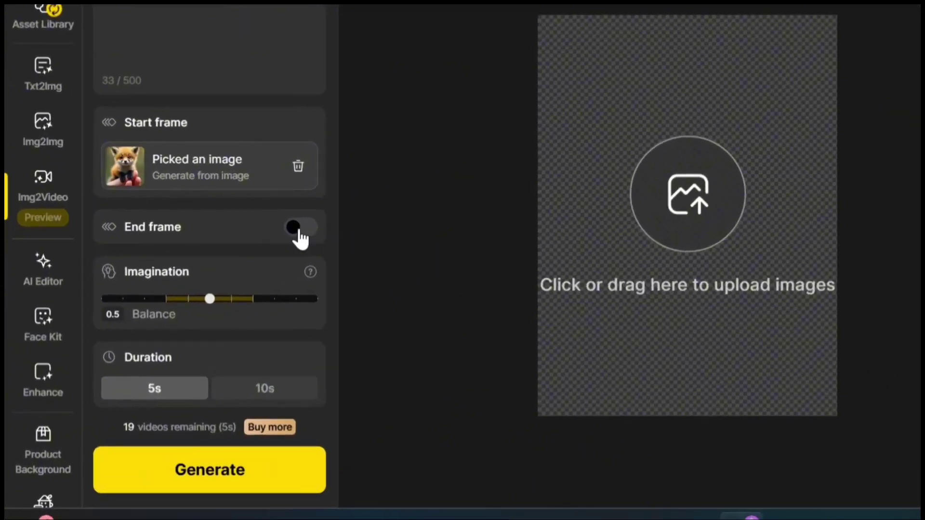
Generate the 5s fox video without an end frame and play the finished clip
left_click(299, 228)
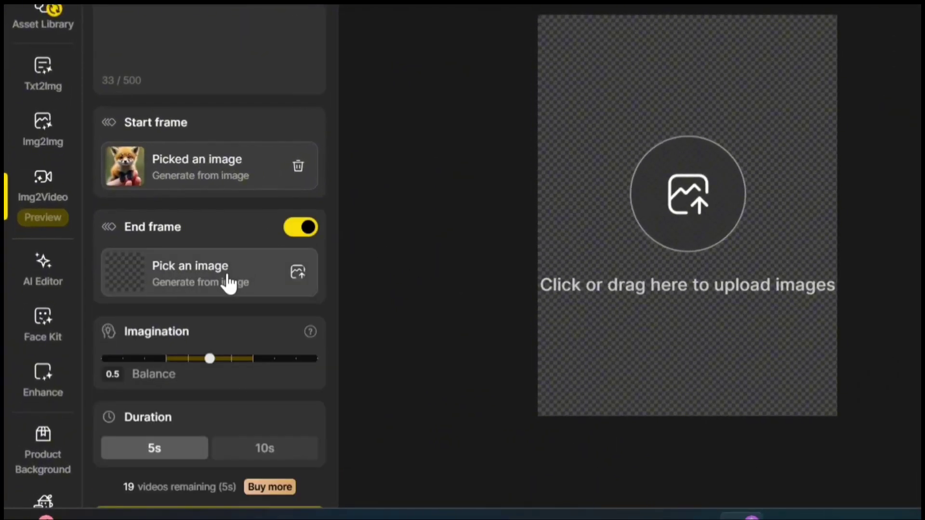
left_click(295, 229)
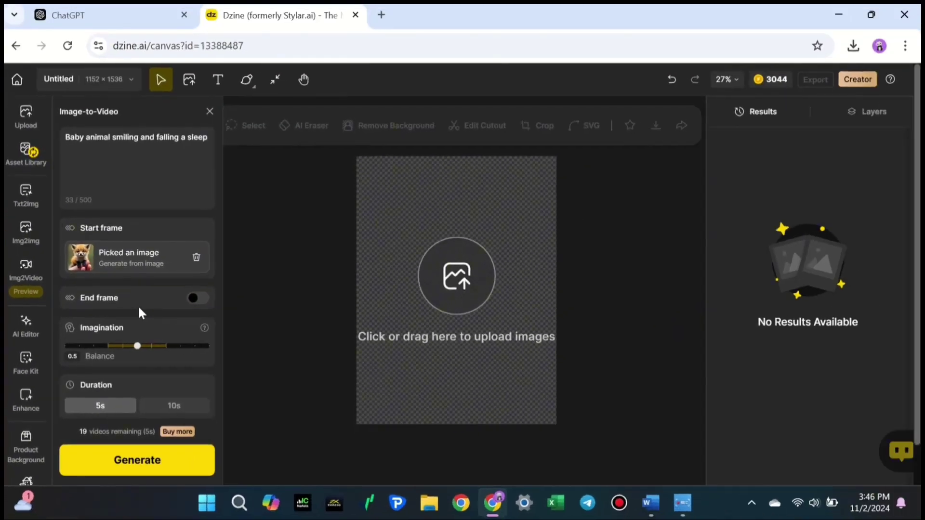
scroll(141, 306, "down", 1)
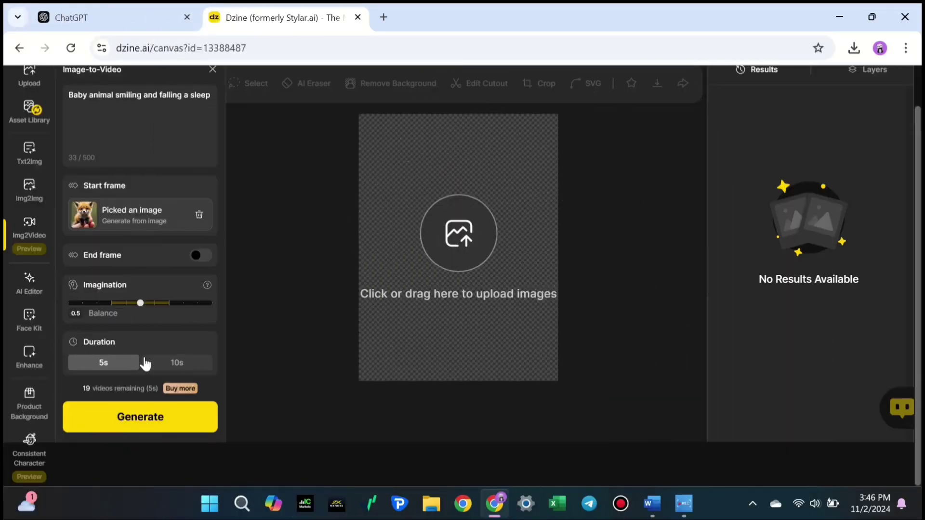
left_click(137, 418)
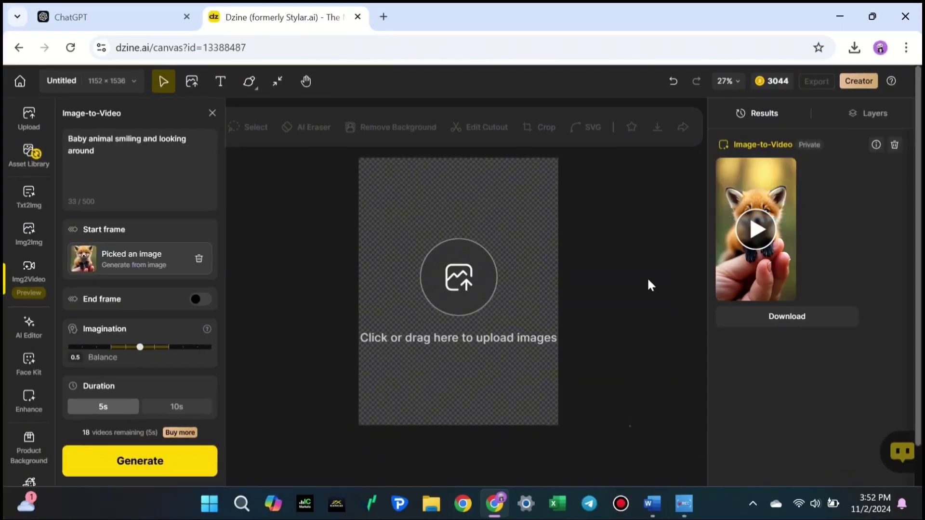
left_click(756, 235)
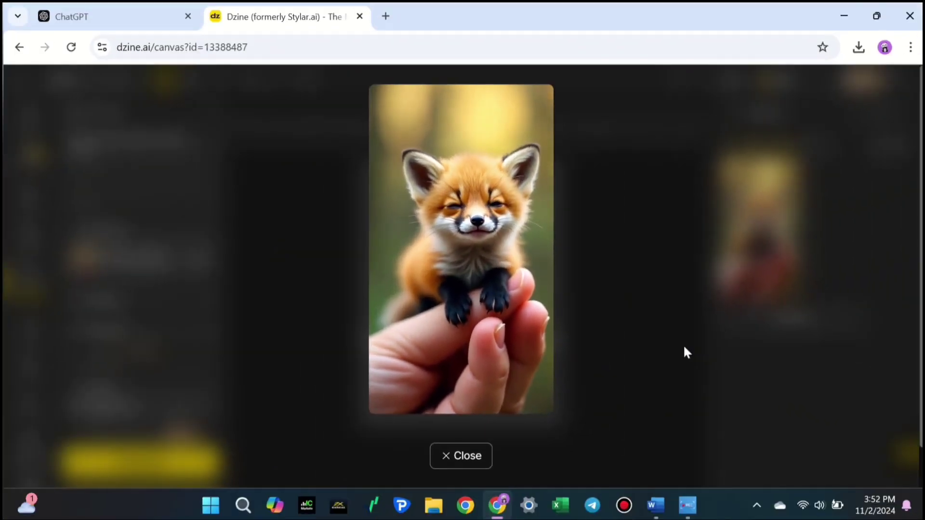
left_click(446, 451)
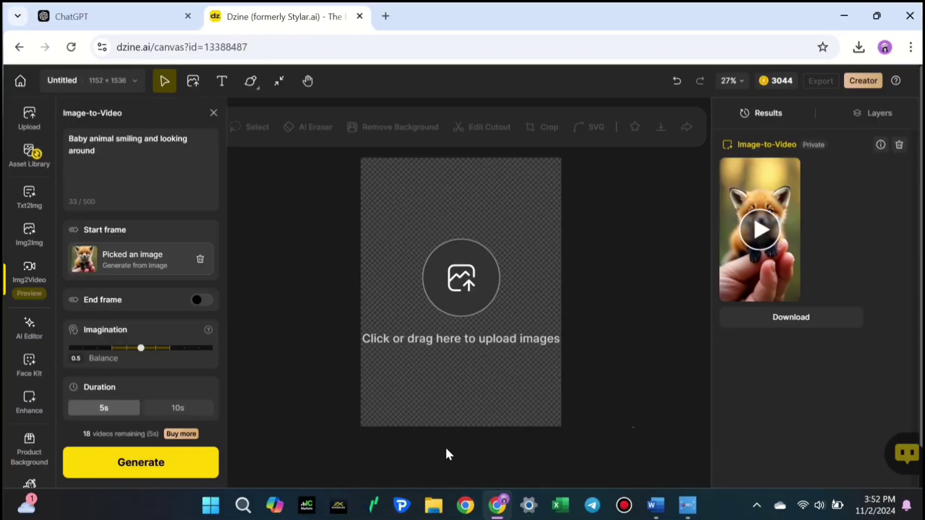
Replace the start frame with the kitten image from Downloads and generate its video
left_click(203, 264)
left_click(475, 177)
left_click_drag(476, 178, 335, 256)
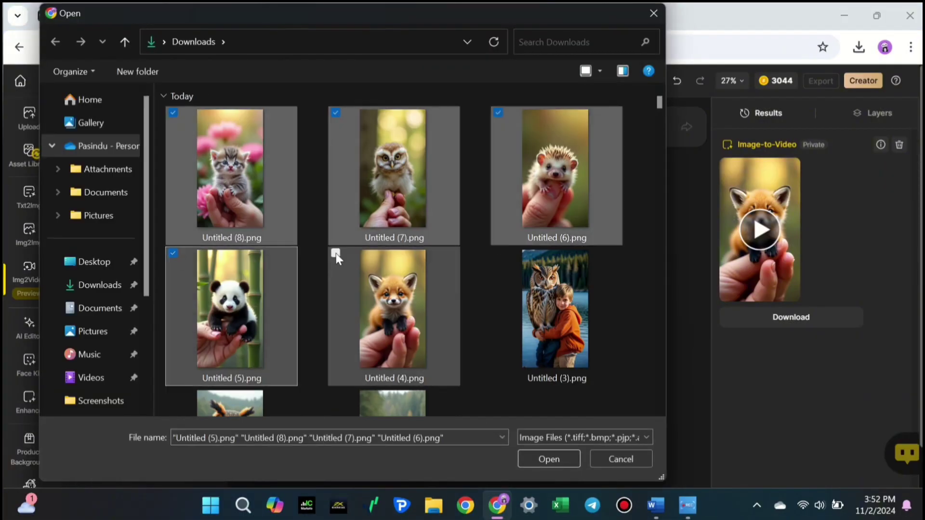
left_click(535, 458)
left_click(144, 464)
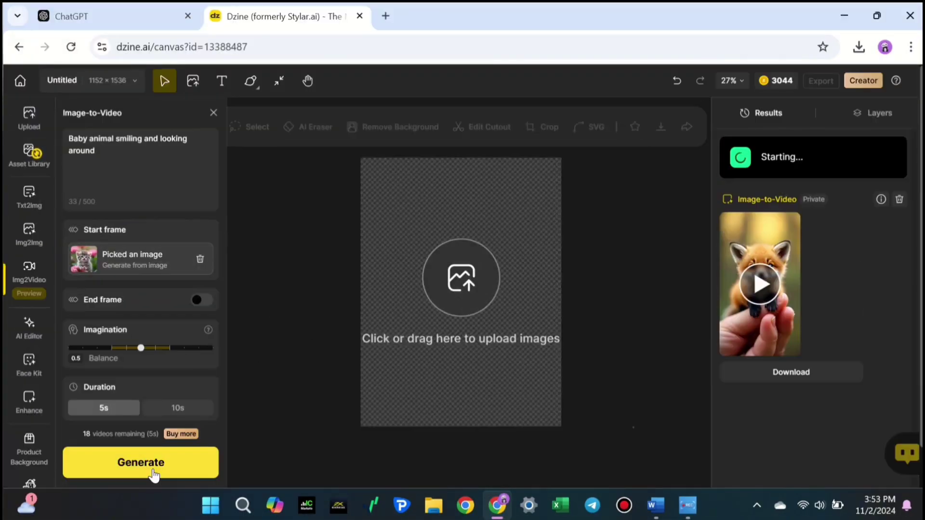
Swap the start frame for another baby animal image and generate that video with the same prompt
left_click(201, 264)
left_click(465, 180)
left_click(140, 462)
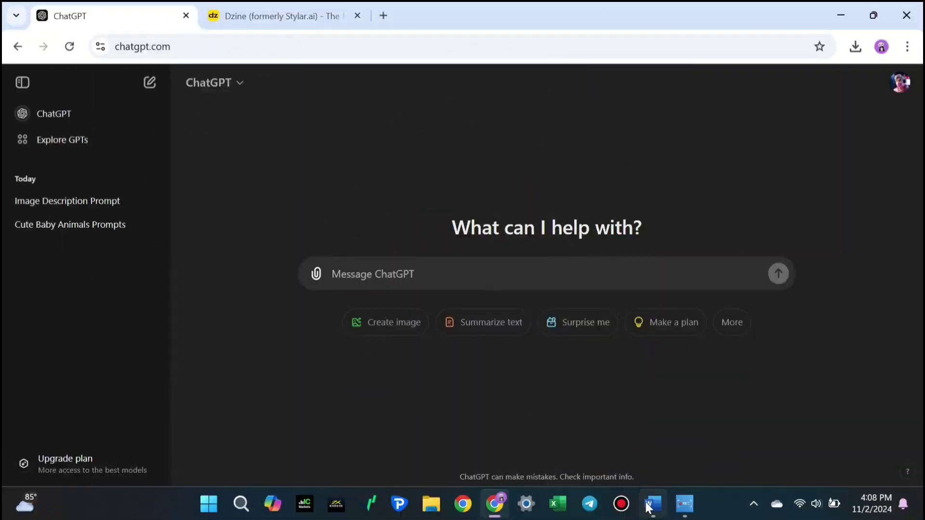
Copy the Giant Animal Hugging prompt from Prompt 1.docx in Word, submit it to ChatGPT and read through the generated prompts
left_click(652, 504)
scroll(339, 321, "down", 4)
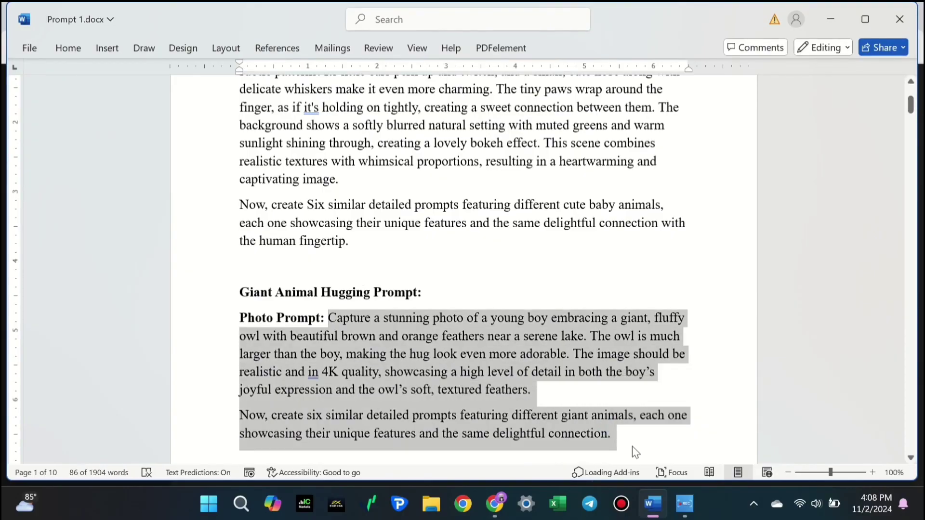
left_click(495, 506)
scroll(434, 299, "down", 1)
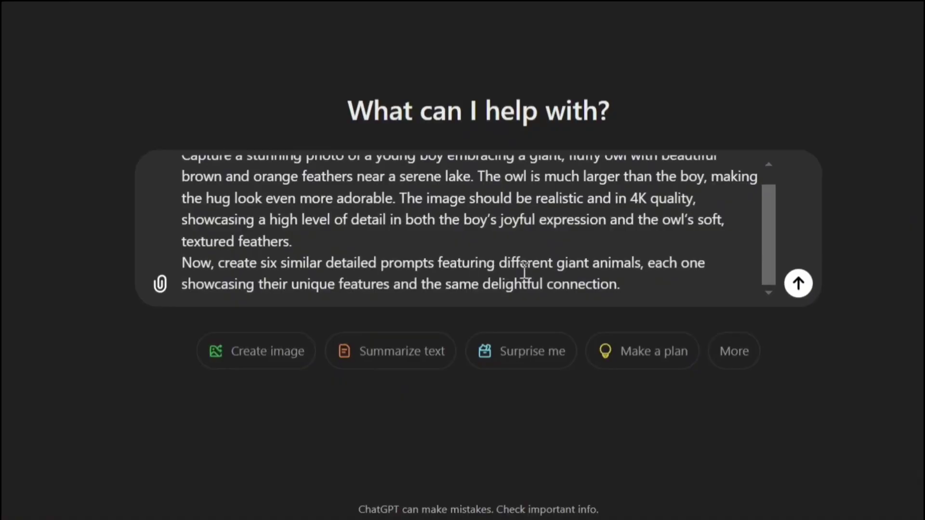
left_click(798, 285)
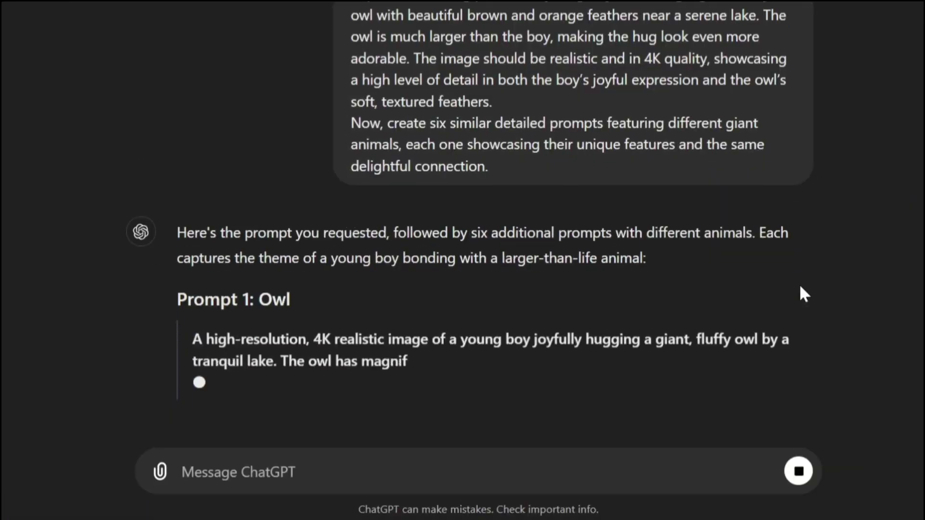
scroll(801, 289, "down", 1)
scroll(801, 289, "down", 2)
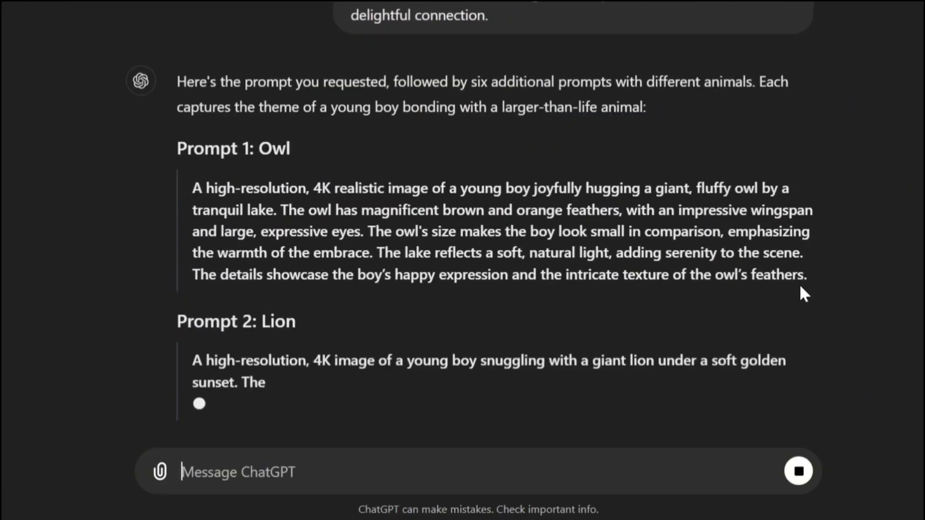
scroll(718, 242, "down", 5)
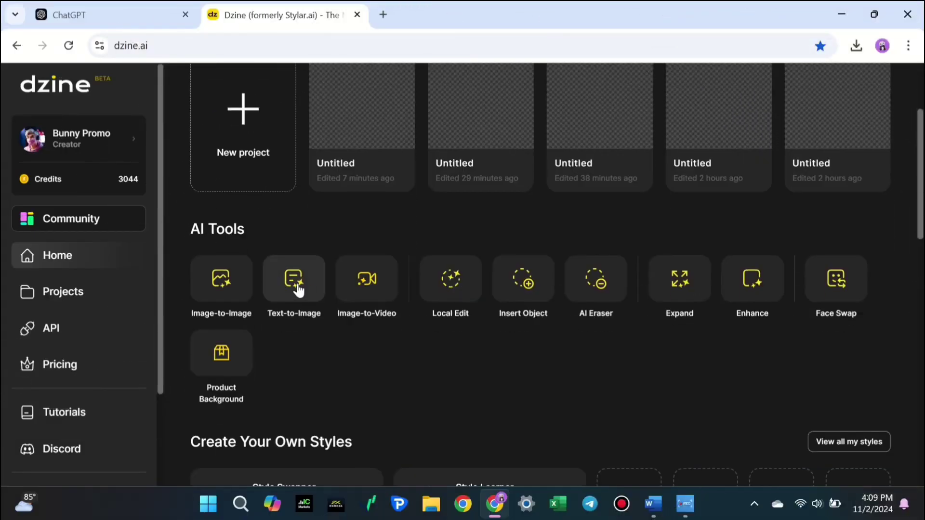
Open Dzine's Text-to-Image tool and choose the Realistic style
left_click(295, 289)
left_click(236, 138)
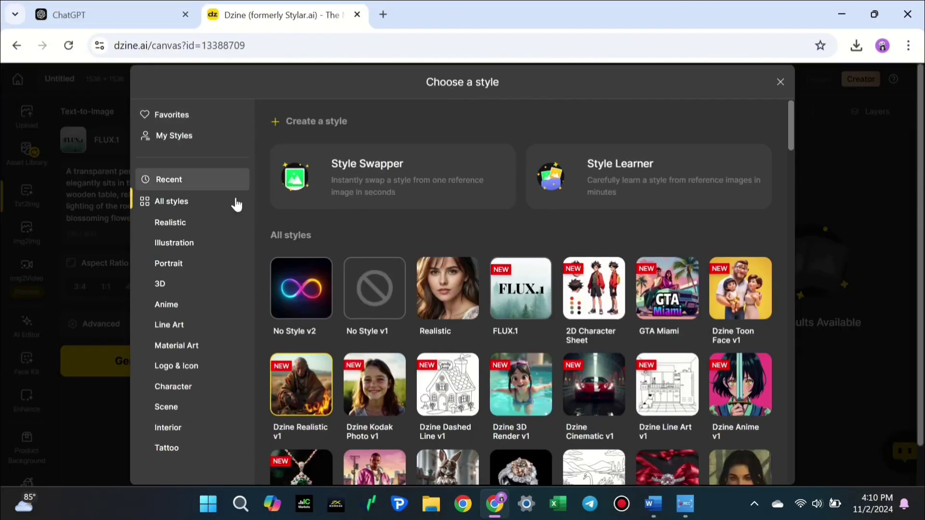
left_click(437, 293)
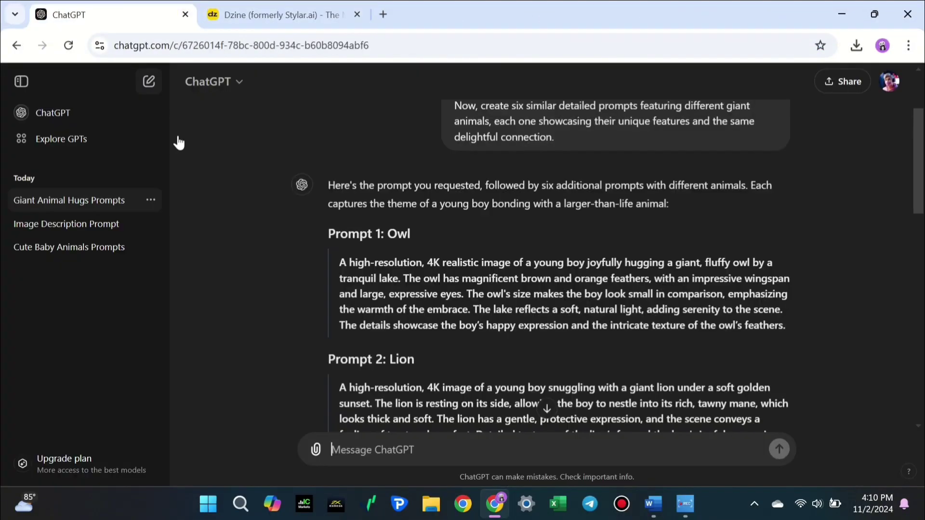
Use ChatGPT's giant owl prompt in Dzine to generate images at the TikTok 9:16 aspect ratio
left_click_drag(340, 262, 764, 339)
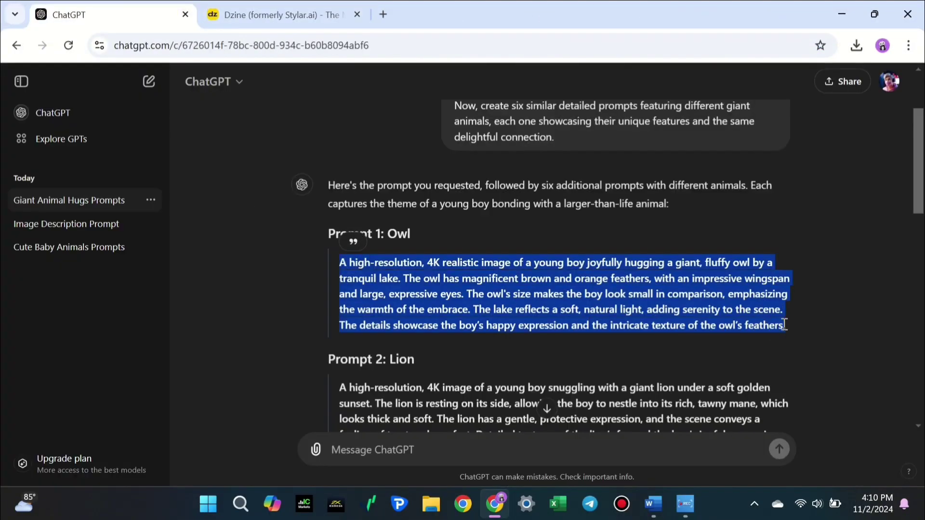
left_click(270, 15)
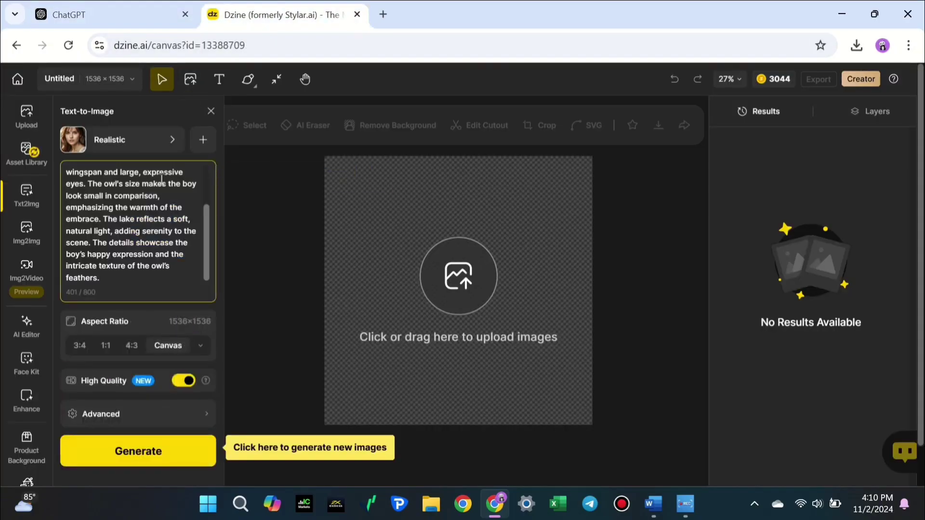
left_click(200, 347)
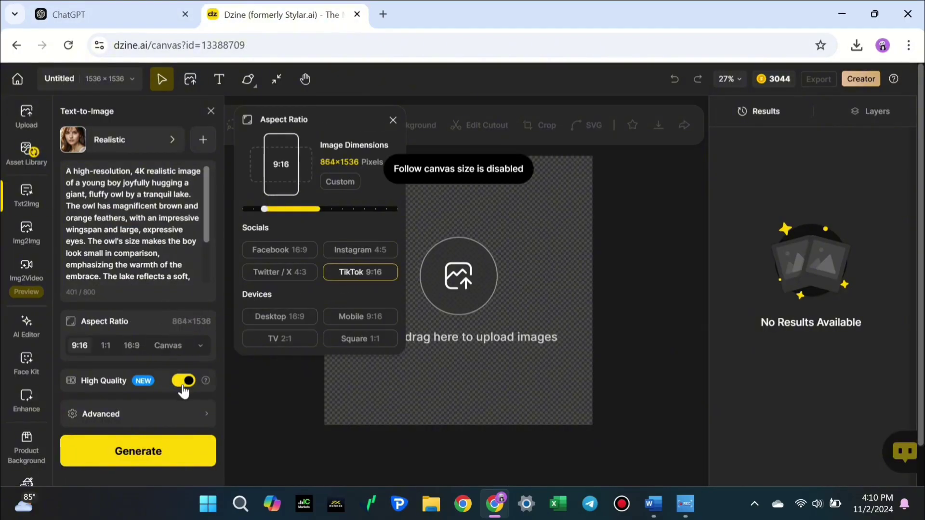
left_click(138, 452)
left_click(142, 455)
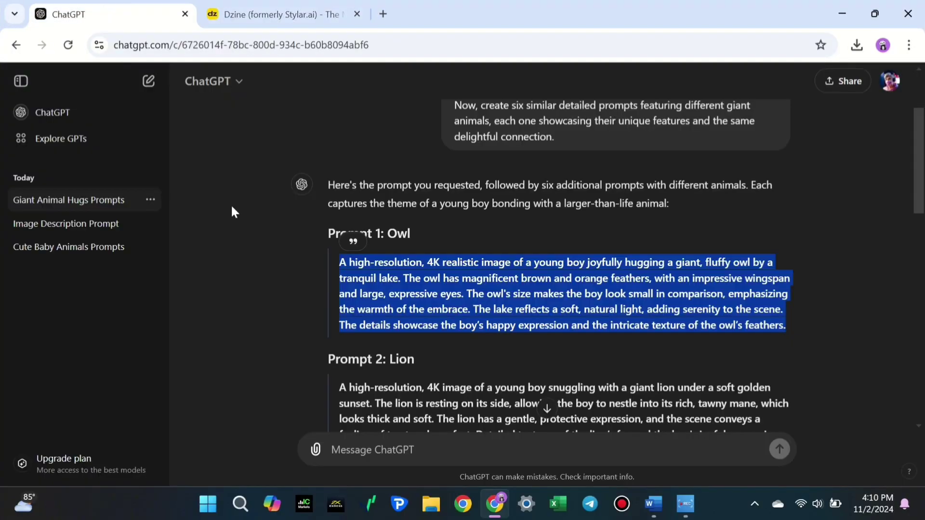
scroll(231, 204, "down", 3)
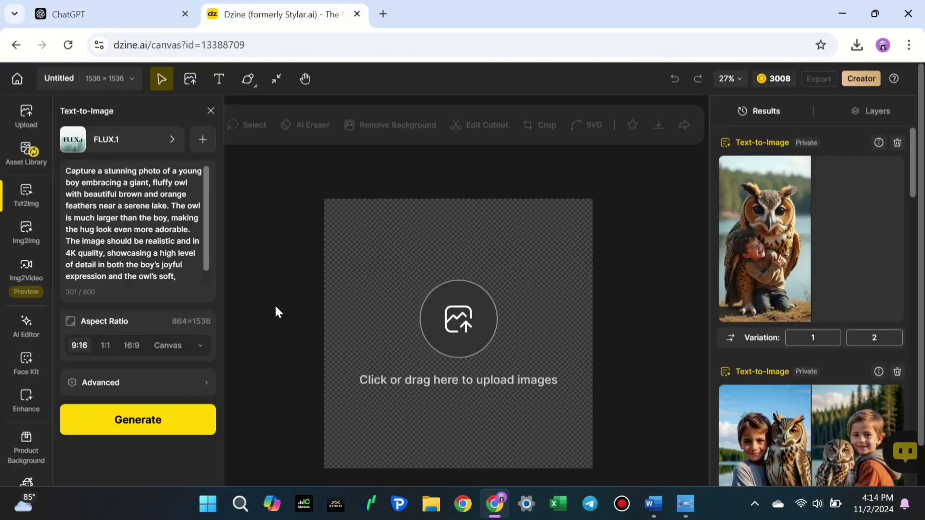
Download the first generated image of the boy hugging the giant owl
double_click(790, 265)
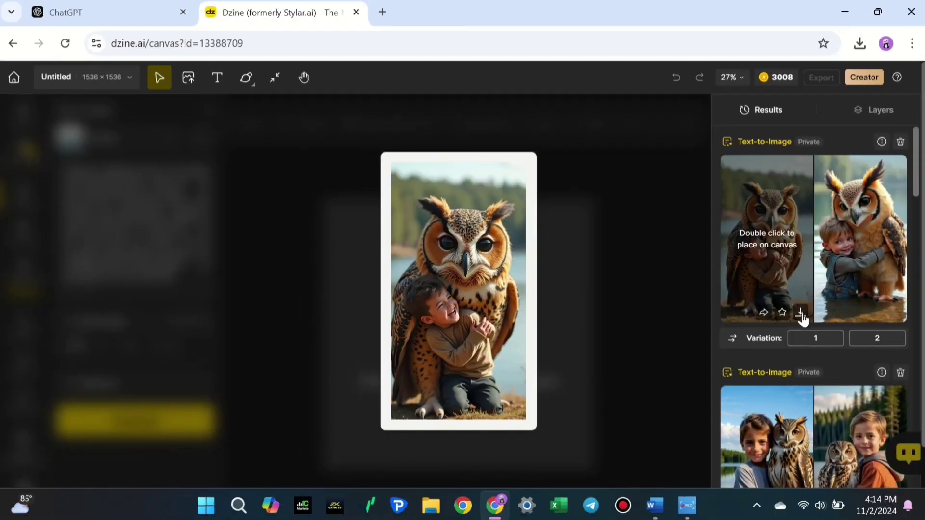
left_click(803, 312)
left_click(463, 366)
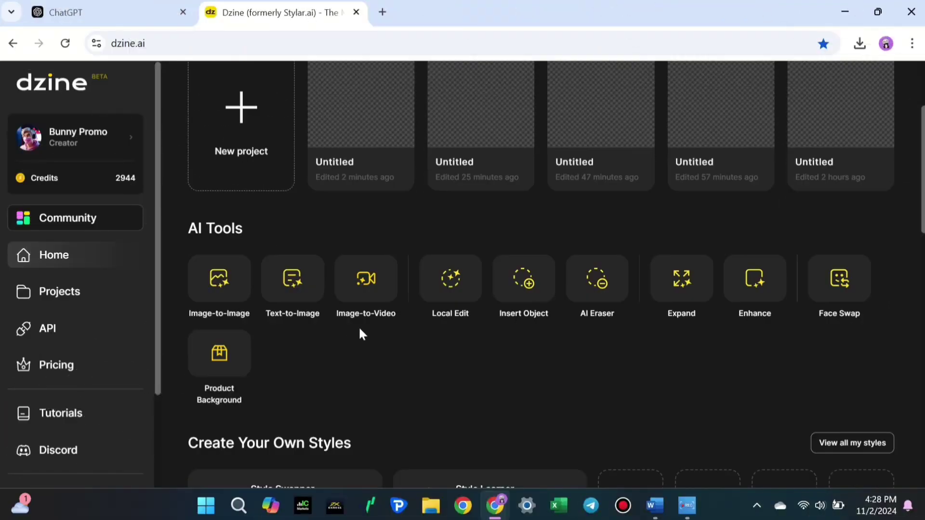
Open Image-to-Video and replace the prompt with a description of the boy hugging the giant owl as it moves its feathers and tilts its head
left_click(366, 285)
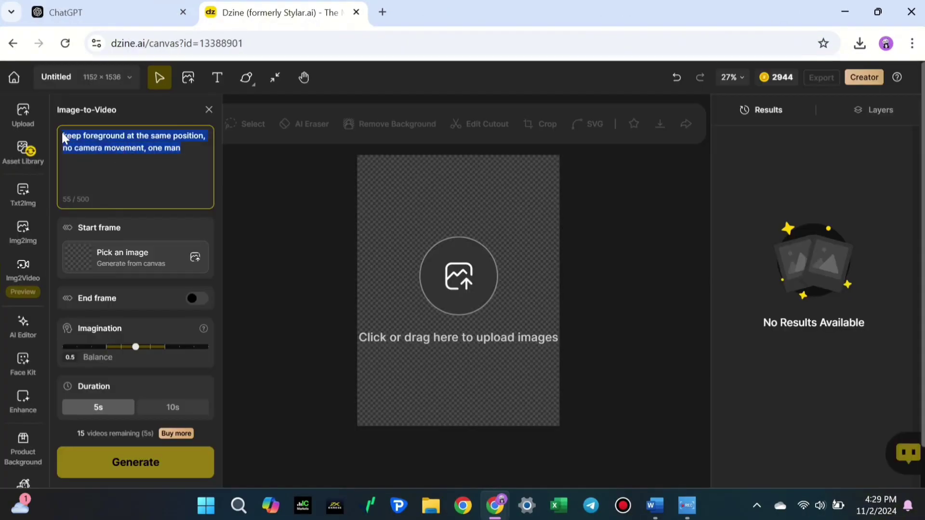
type("Create a video of the boy hugging the giant owl as it gently moves its feathers and tilts its head to show affection. The scene should highlight their heartwarming interaction, emphasizing the boy's delight and the owl's gentle nature as it responds to the hug.")
Upload the downloaded giant owl hug image as the start frame and generate the 5s video
left_click(180, 293)
left_click(410, 169)
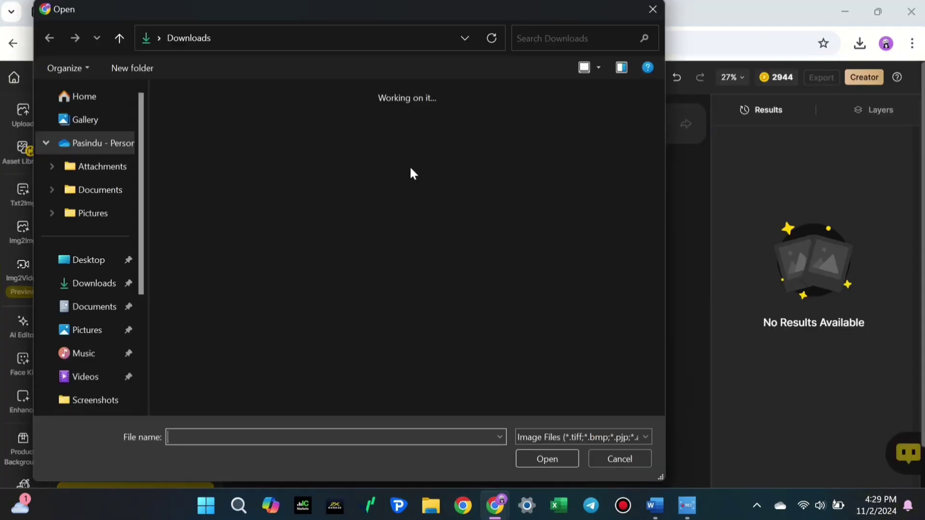
double_click(410, 167)
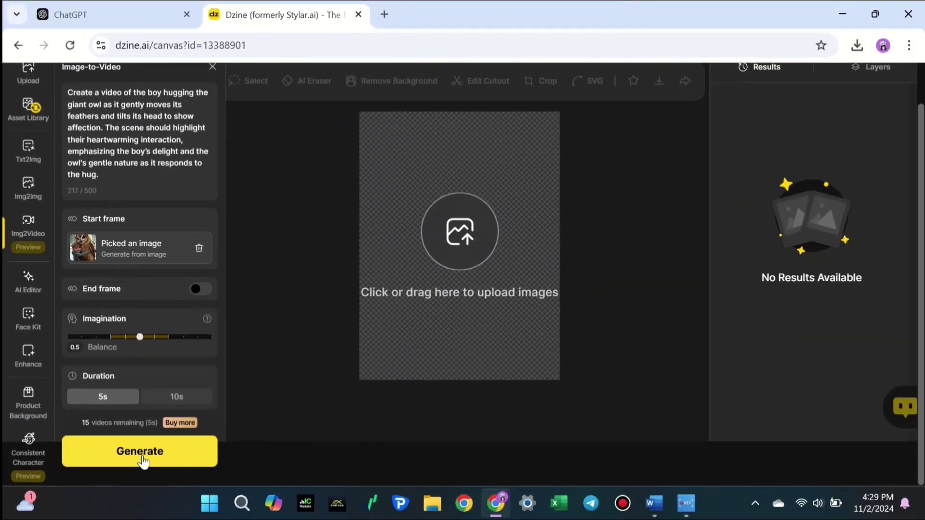
left_click(162, 488)
scroll(137, 381, "up", 1)
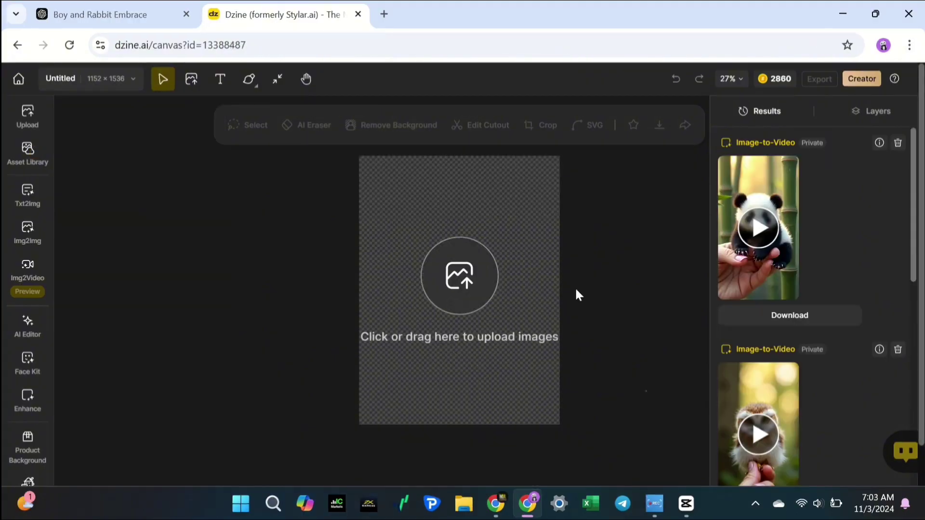
Play the generated baby animal videos one after another, starting with the panda and the owl
left_click(754, 227)
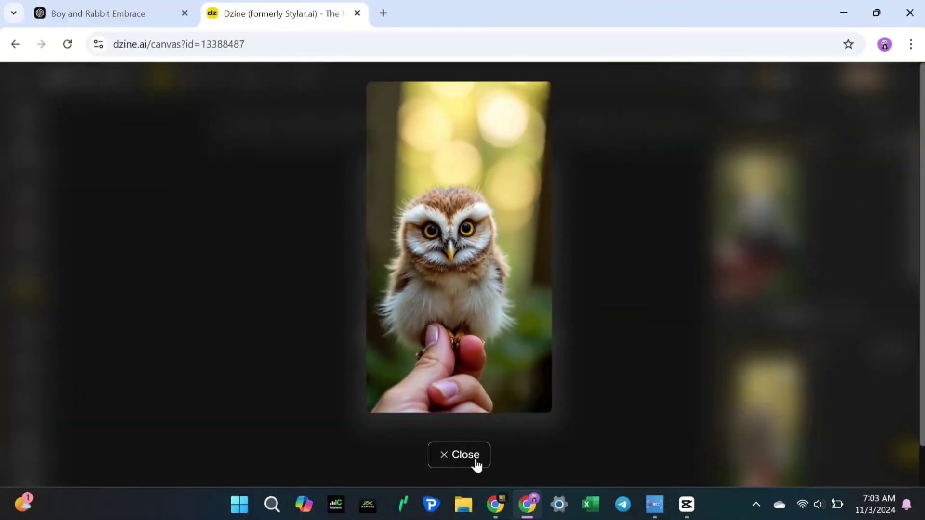
left_click(481, 462)
left_click(760, 285)
left_click(469, 456)
left_click(754, 387)
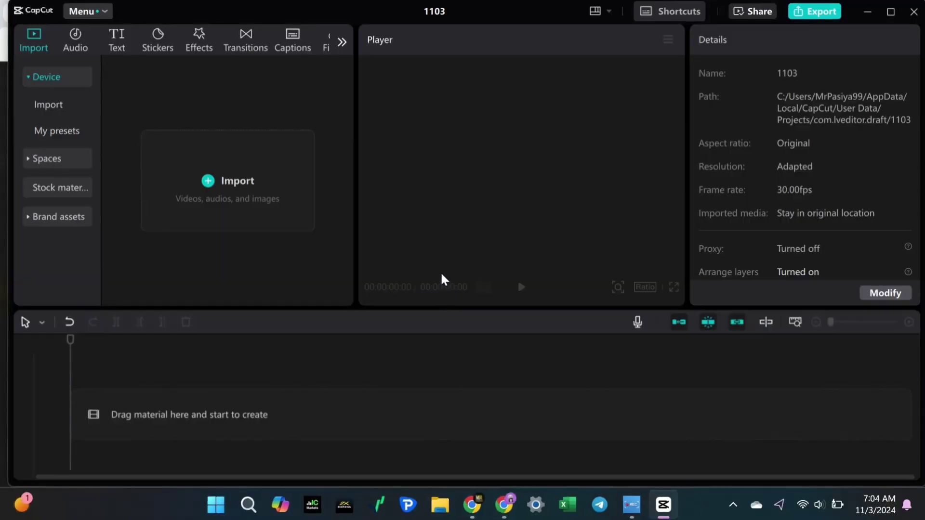
Import the generated animal videos from Downloads into the CapCut project and place them on the timeline
left_click(212, 182)
scroll(313, 192, "up", 5)
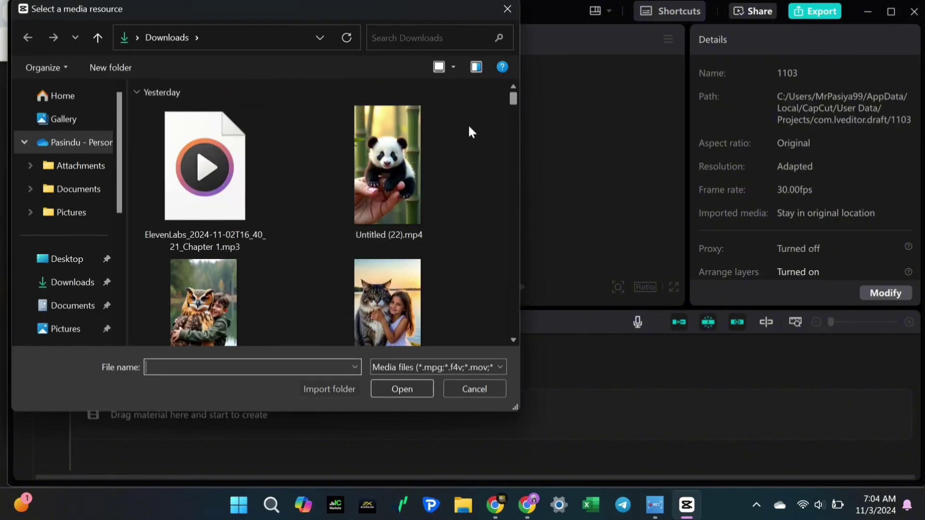
left_click(331, 82)
scroll(318, 217, "down", 3)
scroll(317, 251, "up", 5)
left_click(202, 144, "ctrl")
left_click(203, 268, "ctrl")
key("Return")
left_click_drag(145, 166, 140, 415)
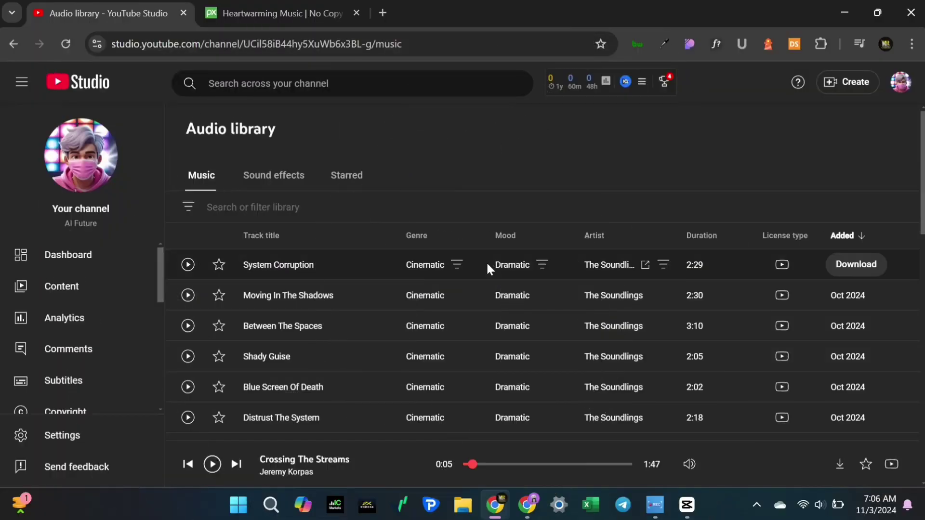
Browse the YouTube Studio Audio library and Pixabay's heartwarming music for a background track
scroll(544, 298, "down", 15)
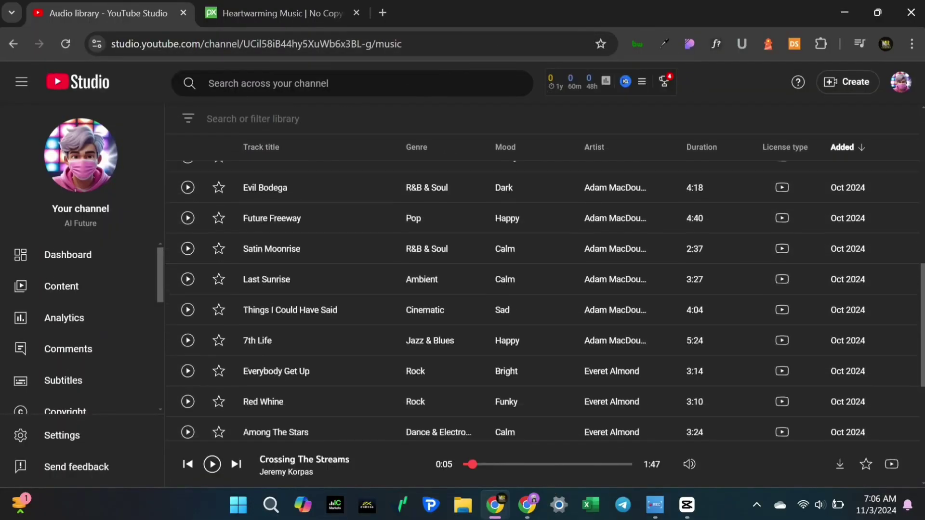
left_click(270, 23)
scroll(904, 136, "down", 10)
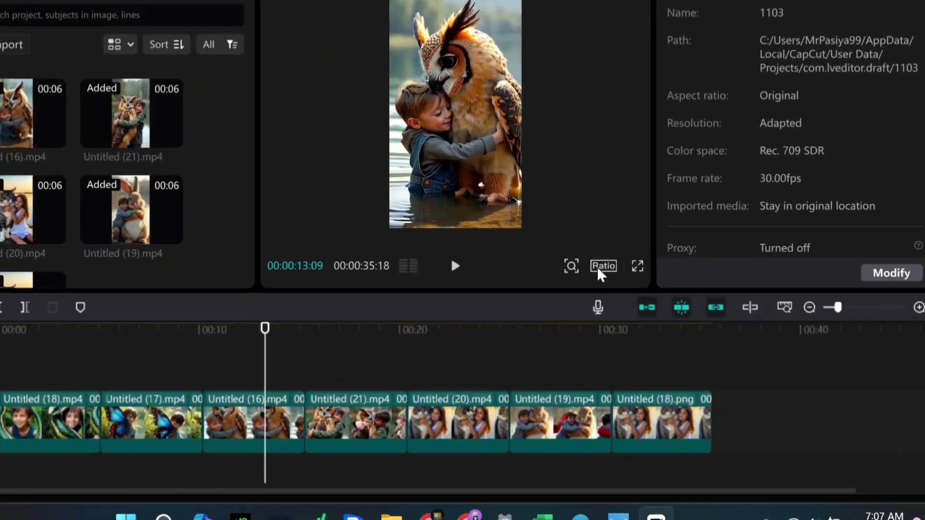
Switch to the CapCut project and set its aspect ratio to 9:16
left_click(598, 268)
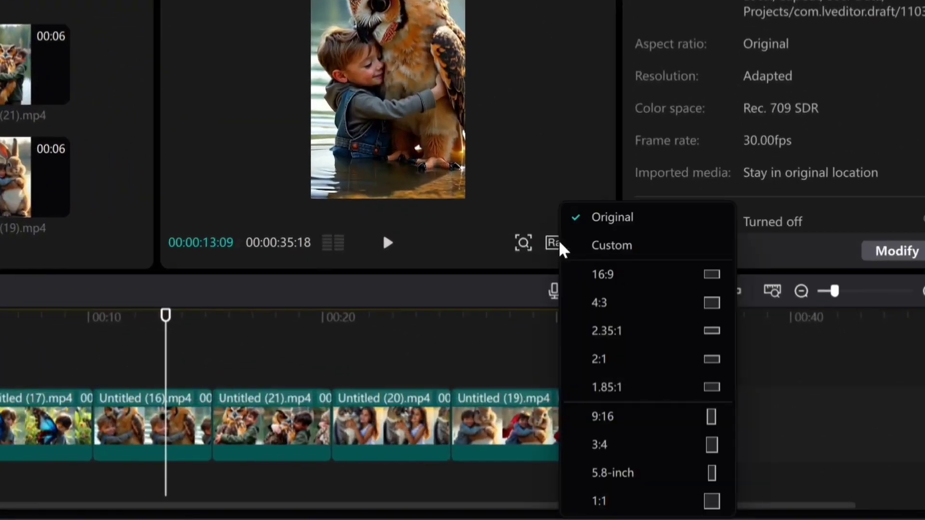
left_click(640, 423)
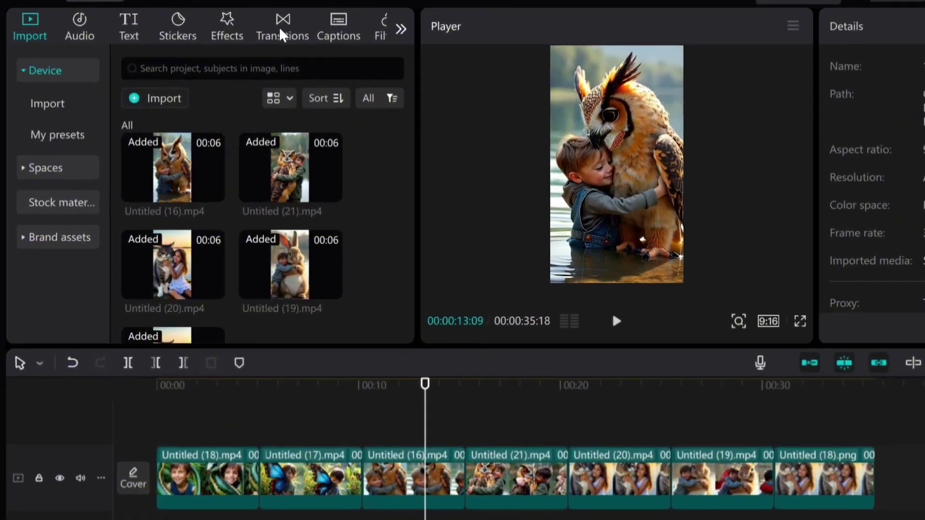
Add the Clouds transition between all neighbouring clips on the timeline, accepting duplicate frames for the short clips
left_click(282, 35)
left_click_drag(256, 299, 288, 519)
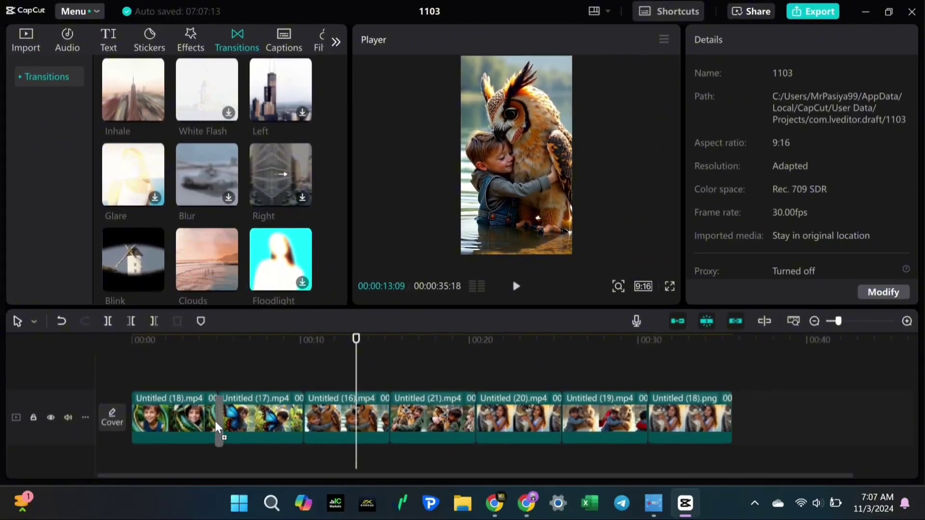
left_click_drag(216, 426, 218, 424)
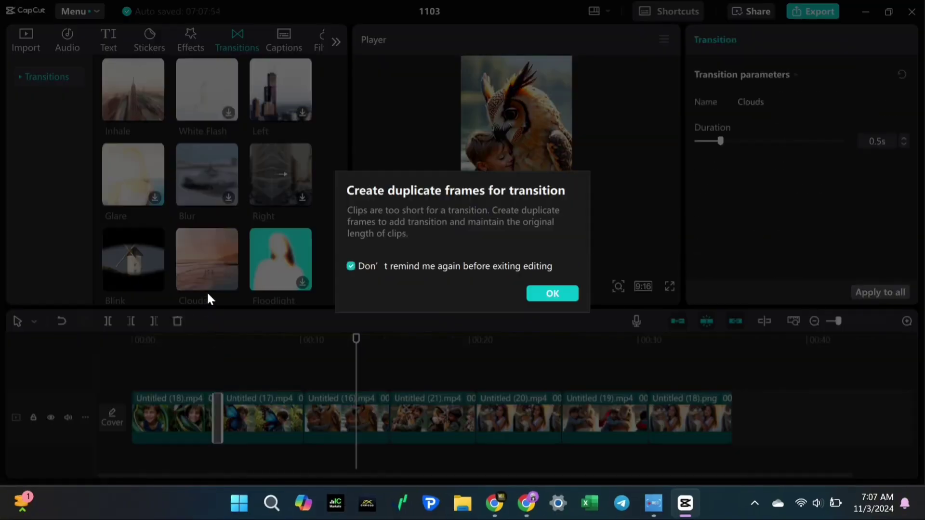
left_click(549, 294)
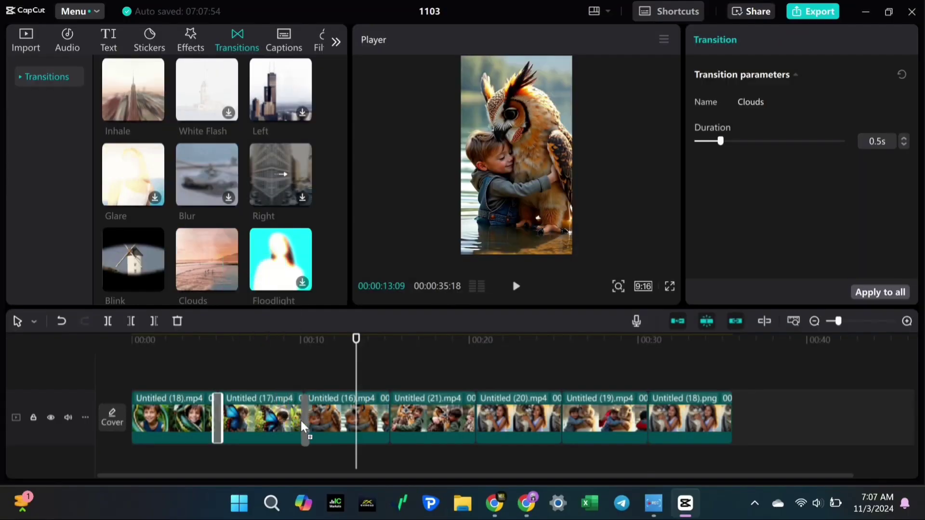
left_click_drag(302, 427, 303, 425)
left_click_drag(207, 261, 390, 424)
left_click_drag(207, 260, 648, 425)
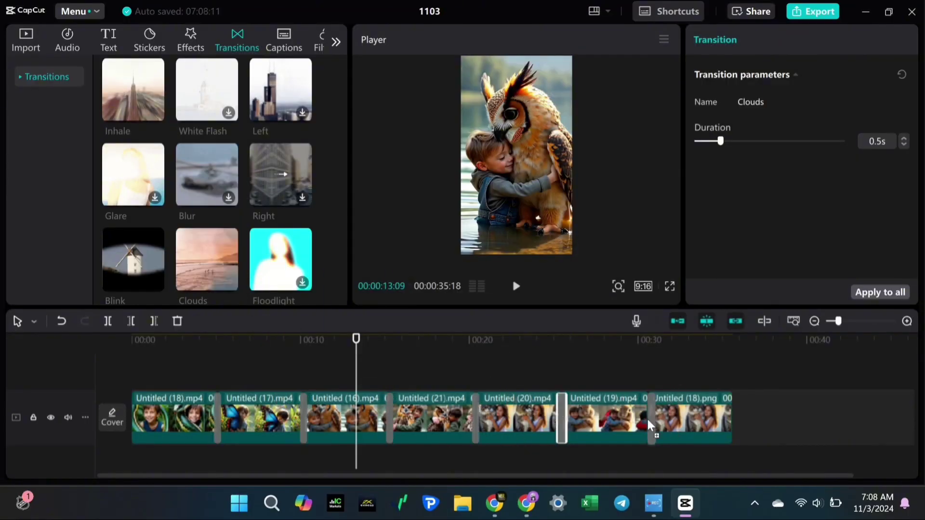
Play the edited video from the start of the timeline and open its export settings
left_click_drag(356, 351, 133, 359)
left_click(510, 290)
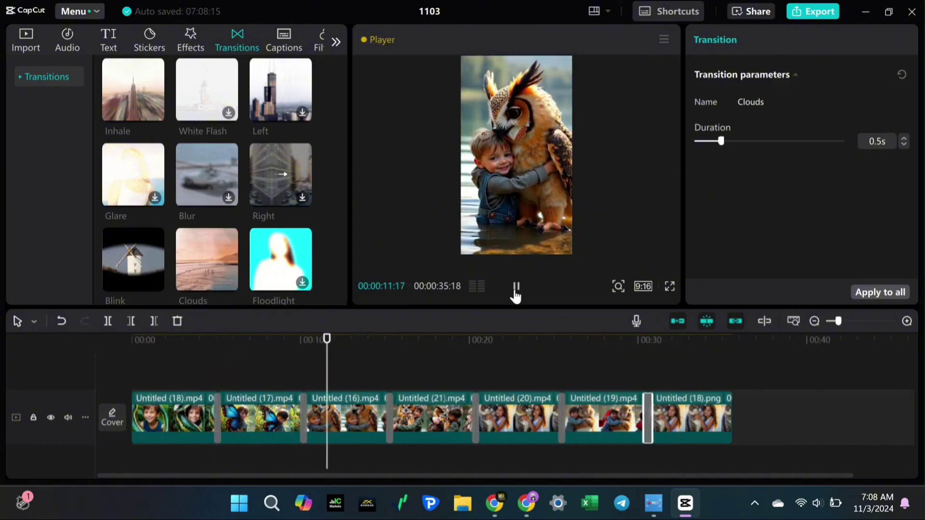
left_click(821, 12)
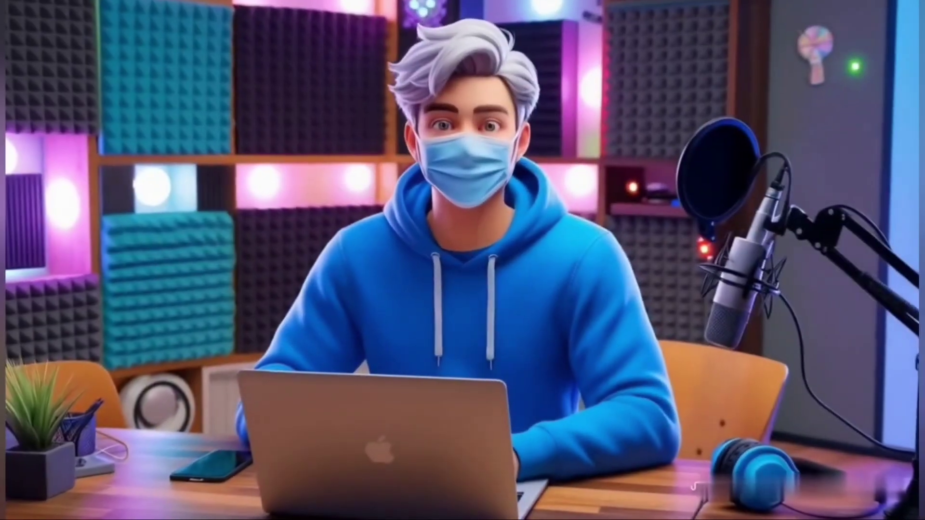